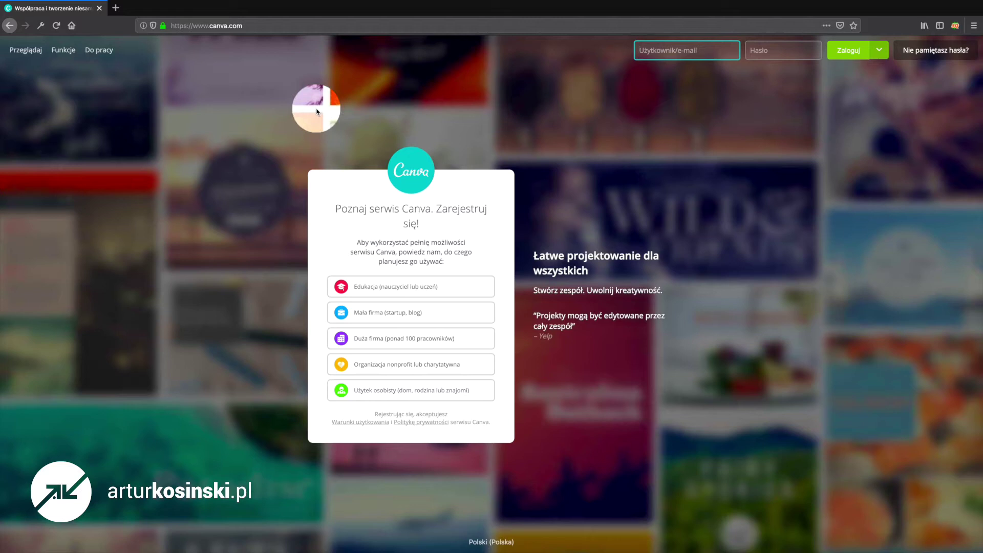
click(317, 111)
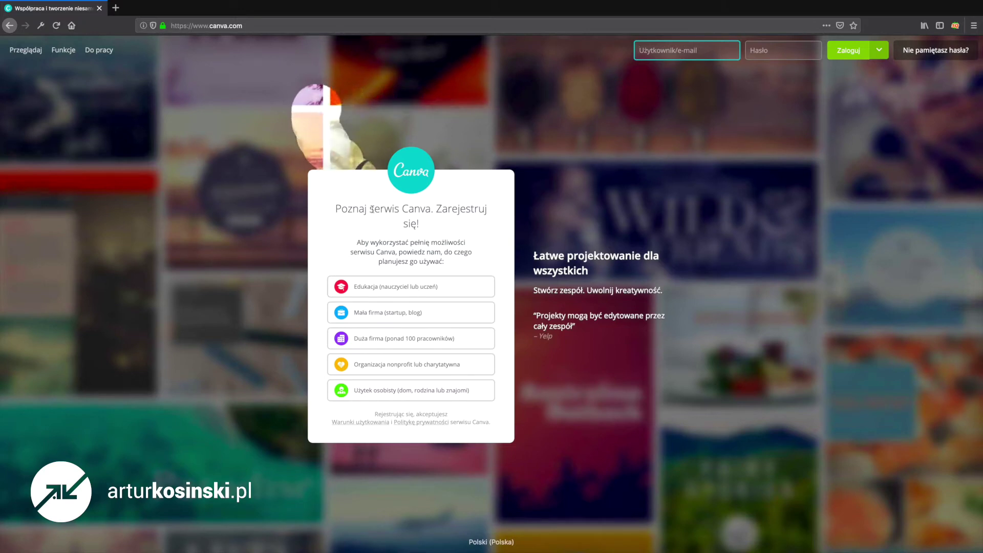
drag(344, 206, 433, 239)
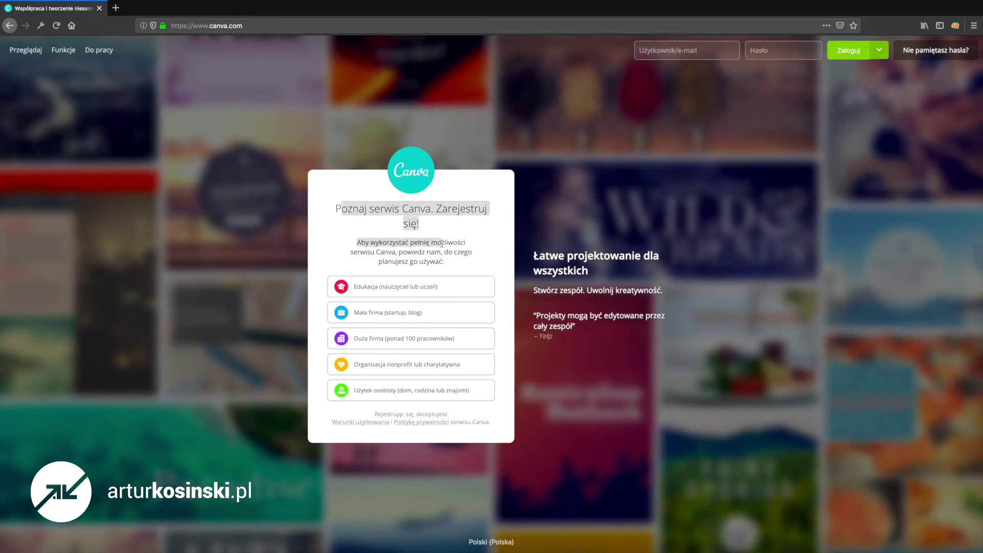
click(399, 235)
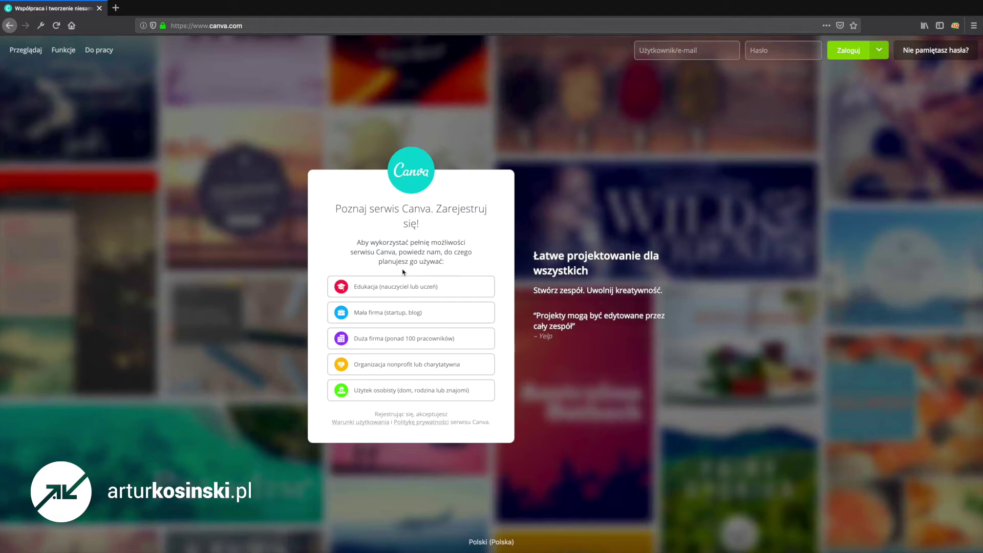
drag(365, 243, 445, 264)
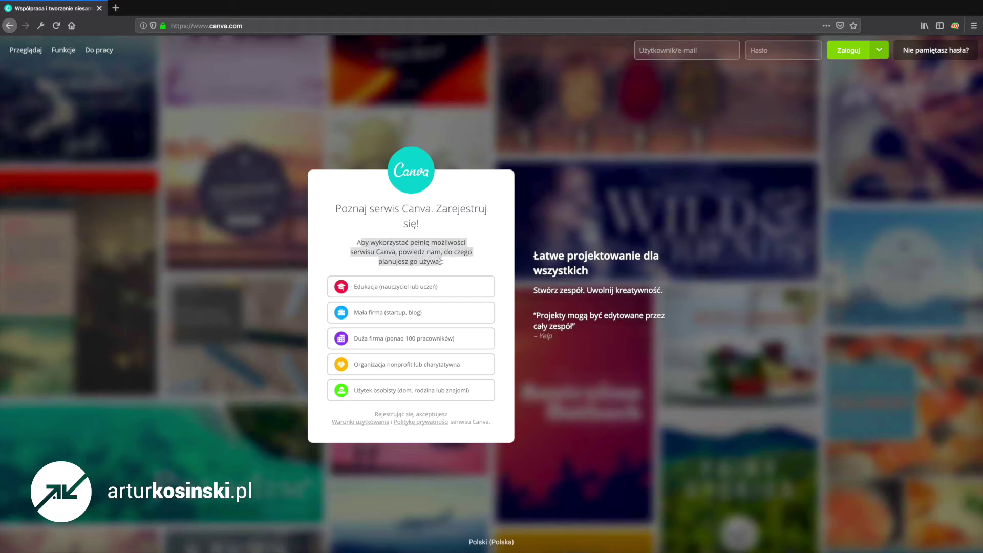
click(447, 264)
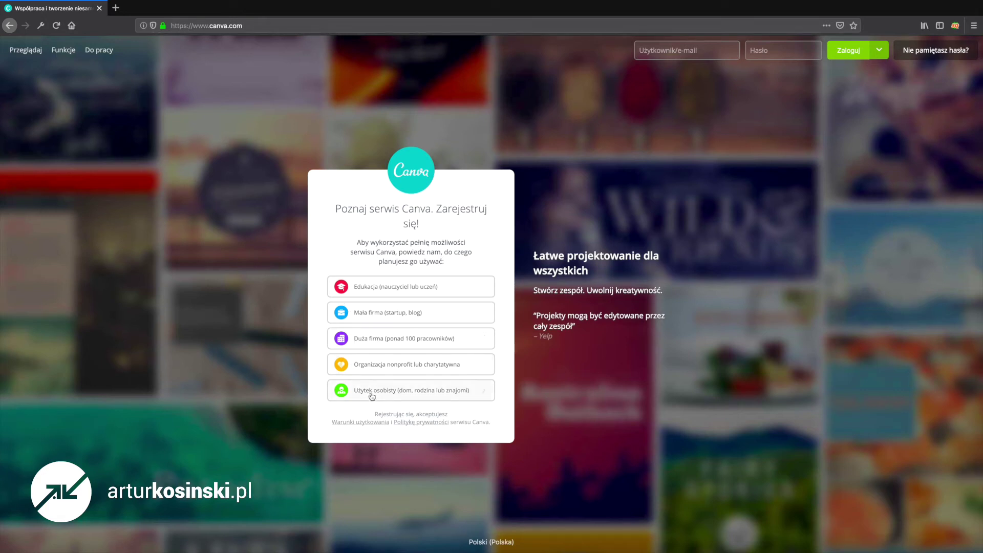
Step: Open the e-mail registration form for Mała firma (startup, blog) and check its name, e-mail, confirmation and password fields
click(390, 317)
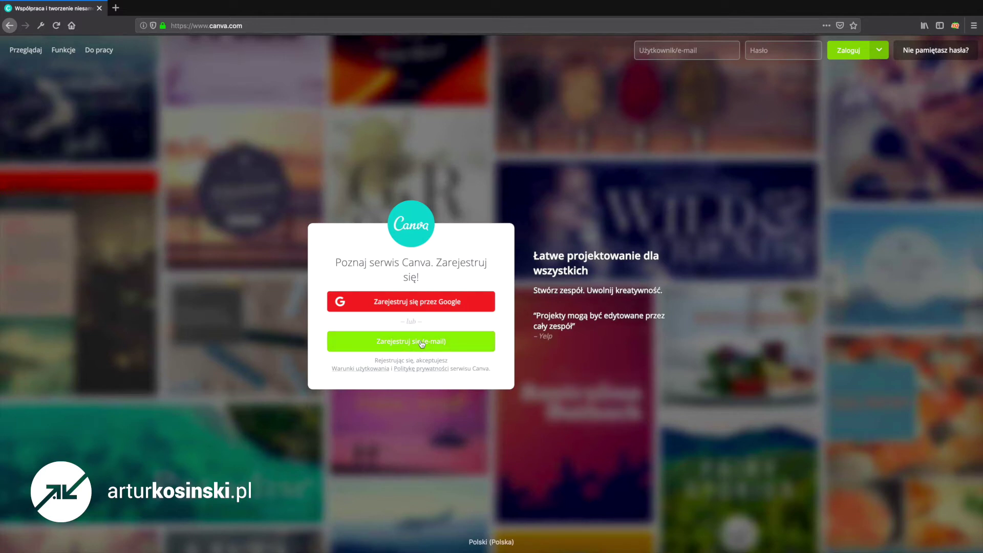
click(438, 346)
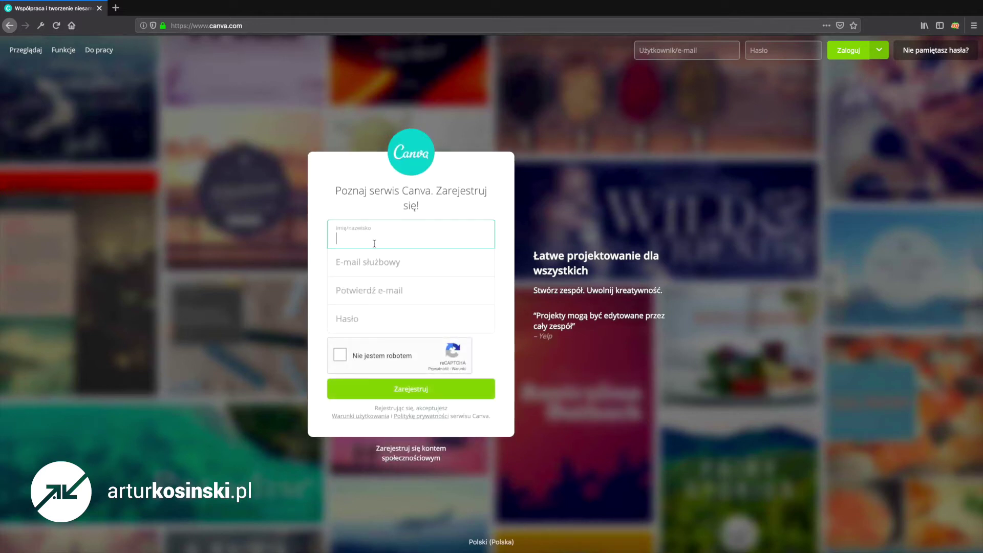
click(408, 269)
key(Tab)
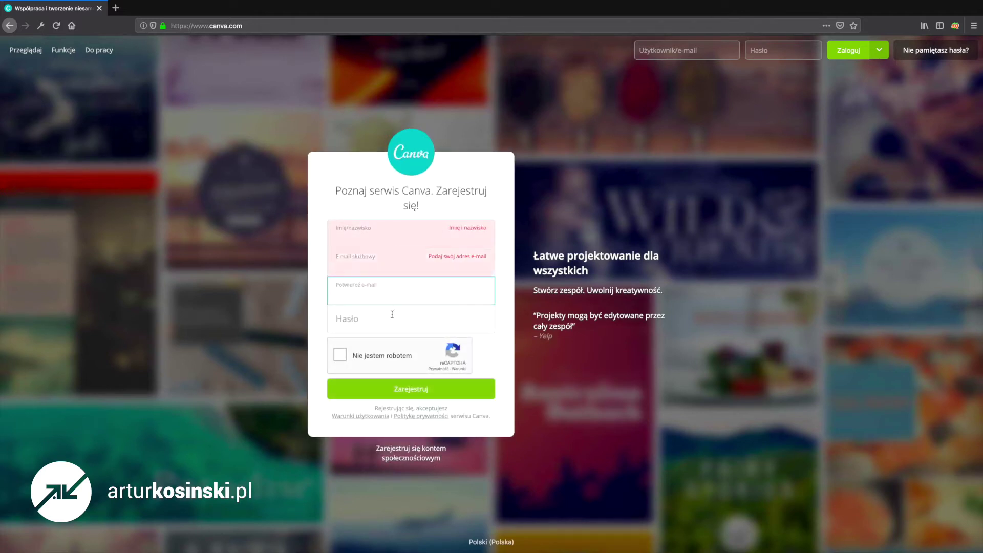
click(392, 314)
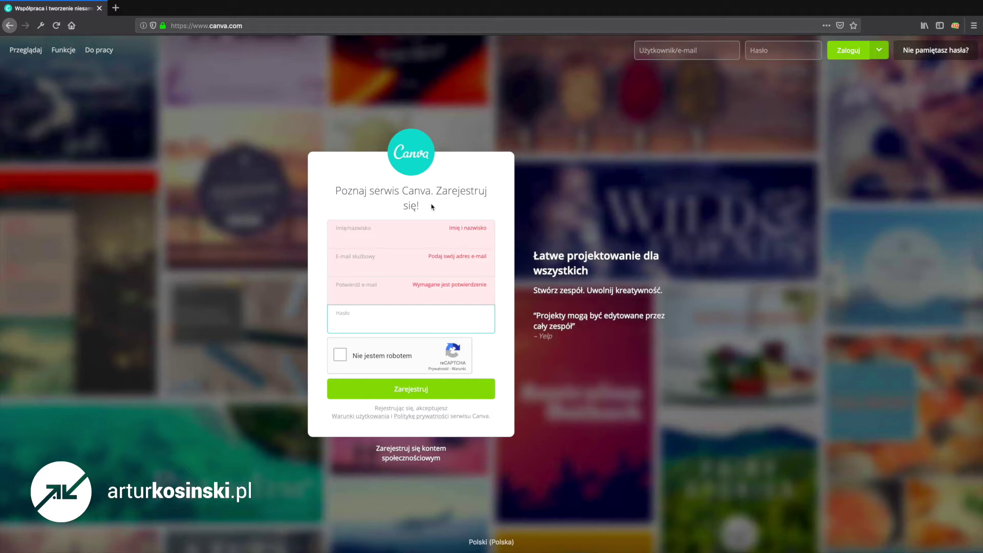
click(457, 202)
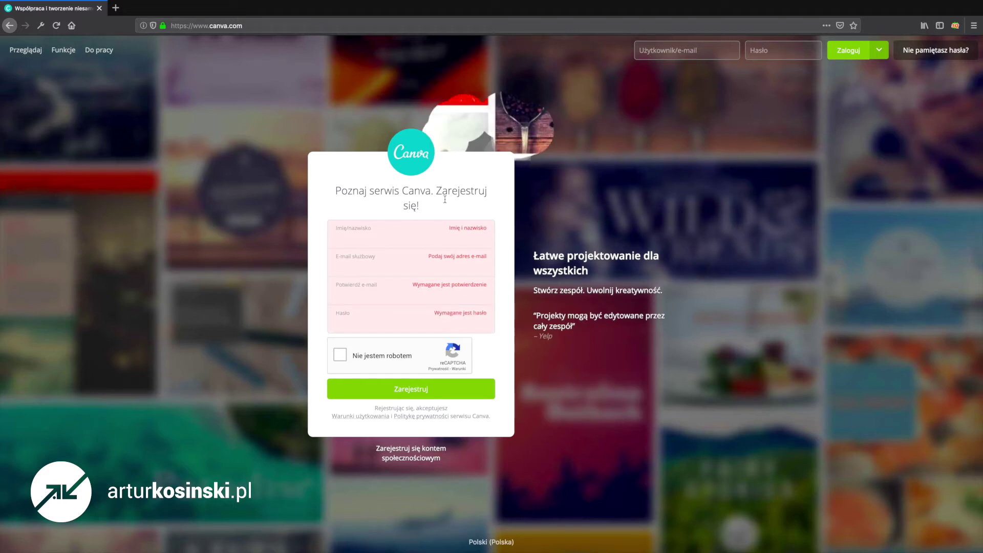
Step: Log in to the existing Canva account from the start page
click(175, 26)
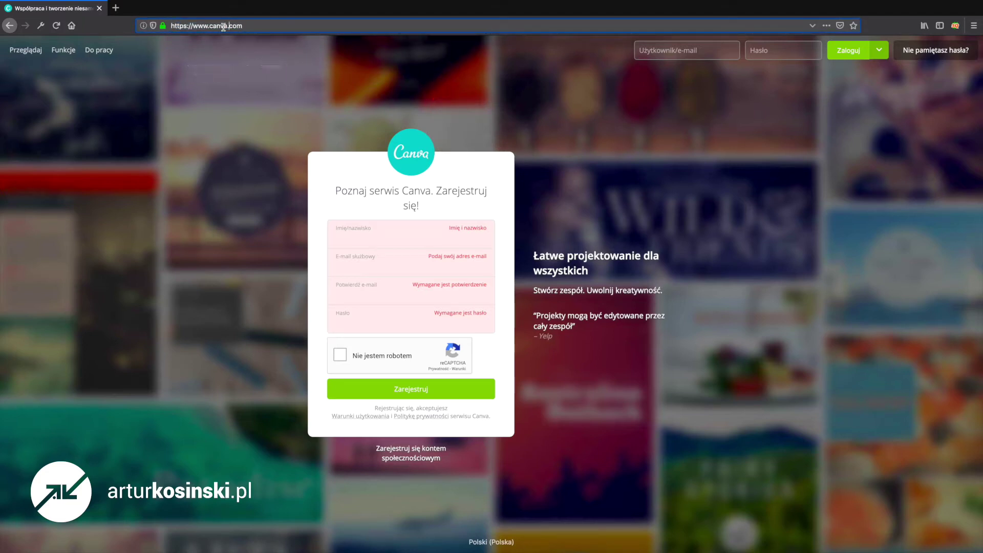
click(718, 53)
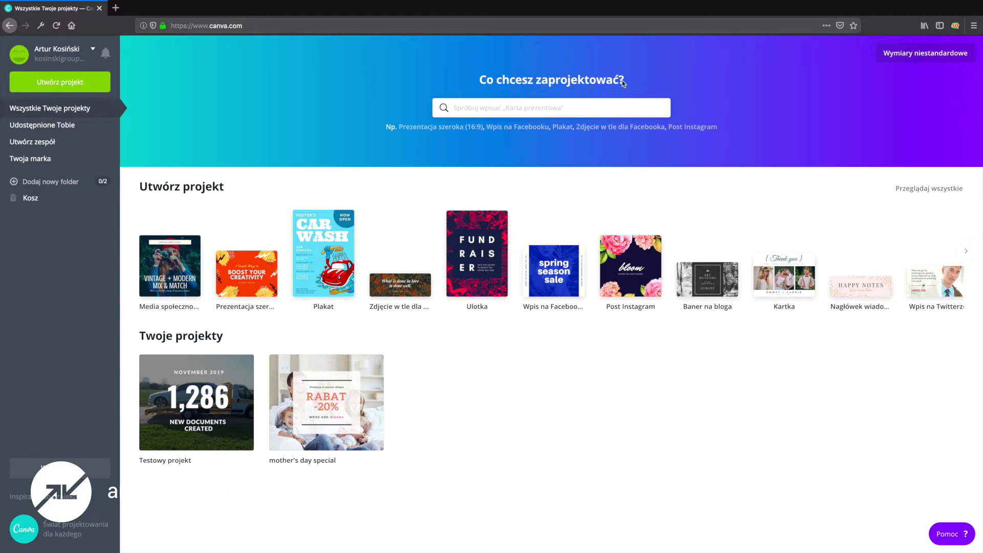
Step: Browse the design types suggested by the project search and the sample formats under Utwórz projekt
click(479, 109)
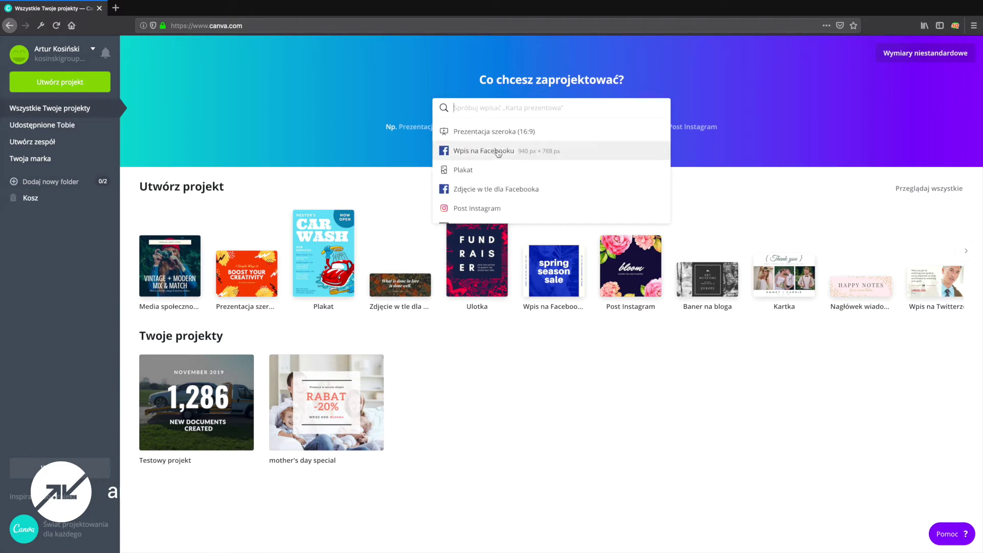
scroll(501, 174, down, 5)
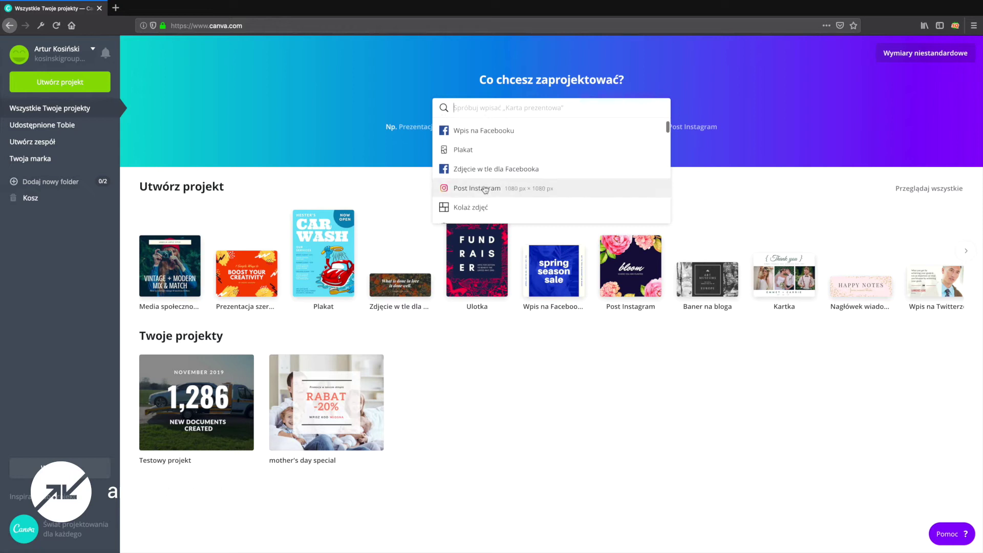
scroll(484, 199, down, 5)
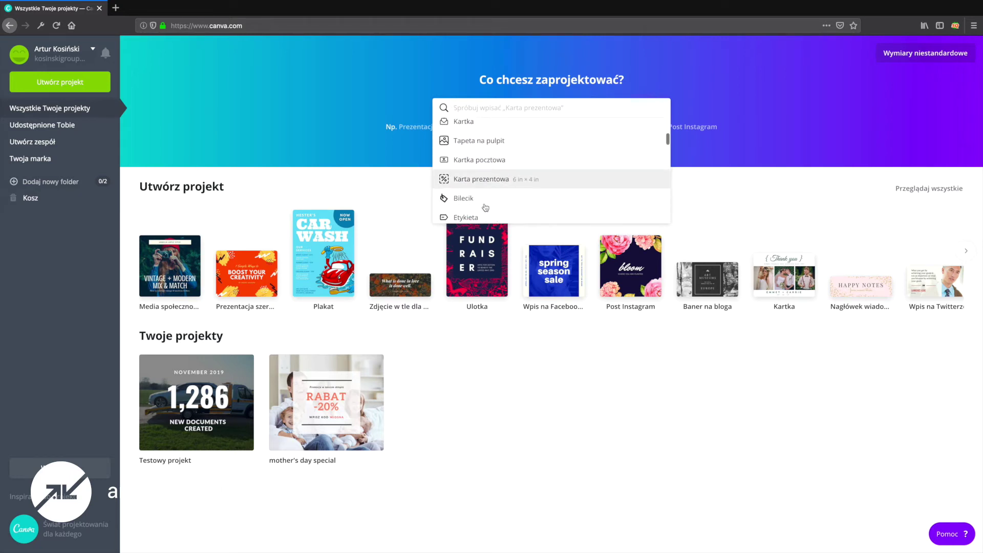
scroll(489, 189, down, 5)
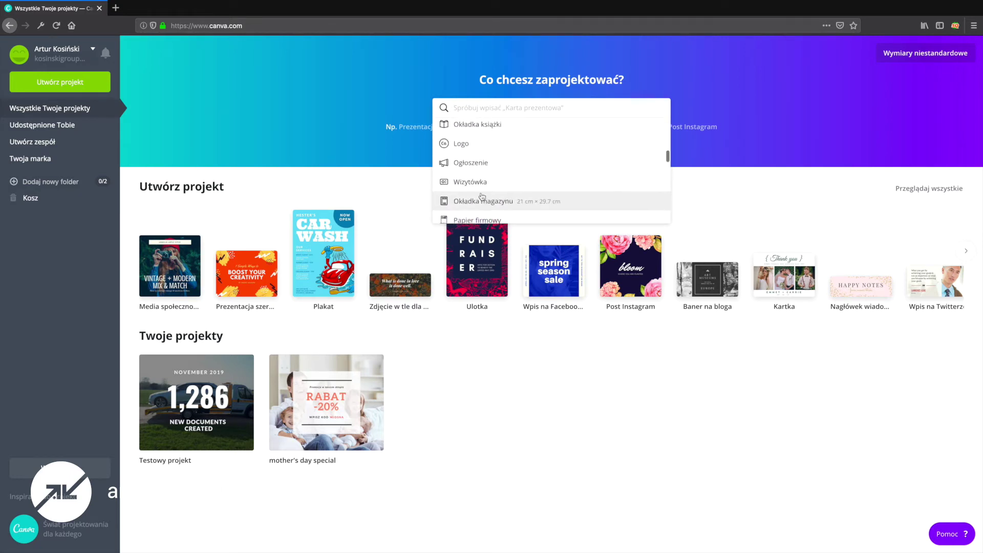
scroll(486, 197, up, 15)
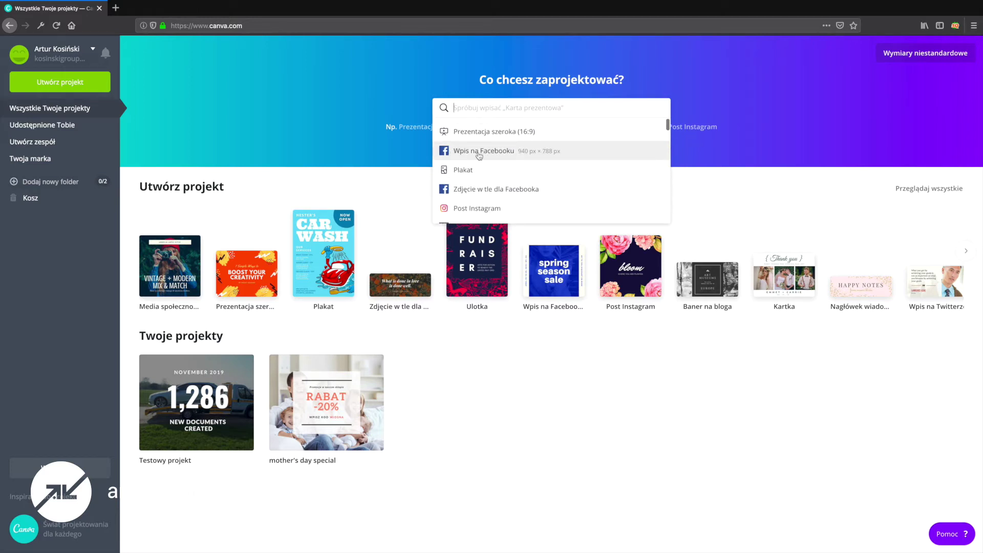
click(394, 151)
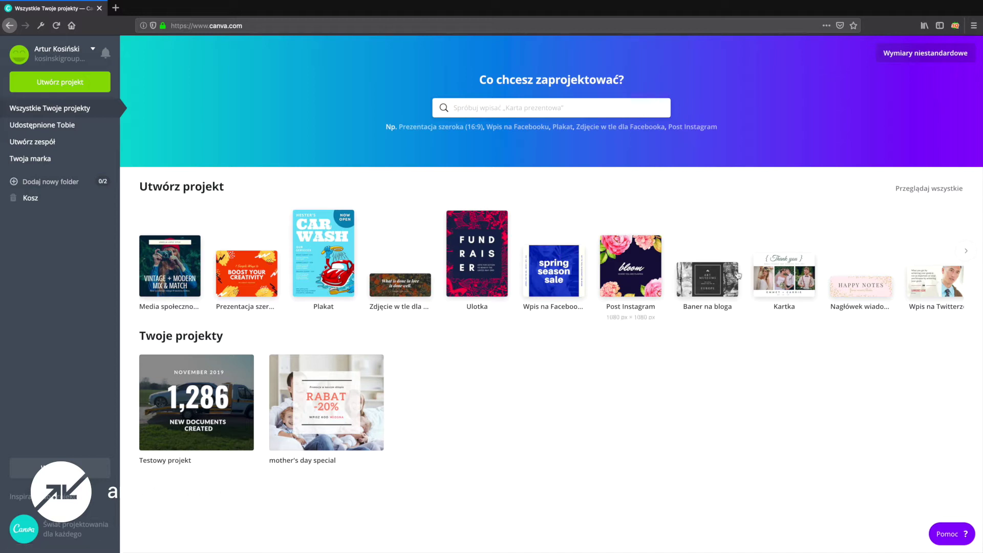
click(965, 252)
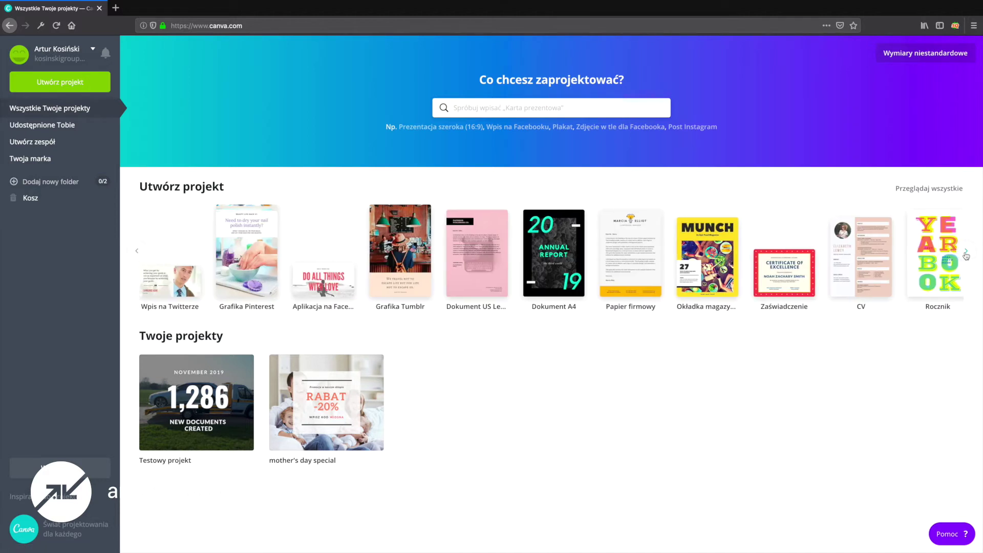
click(966, 254)
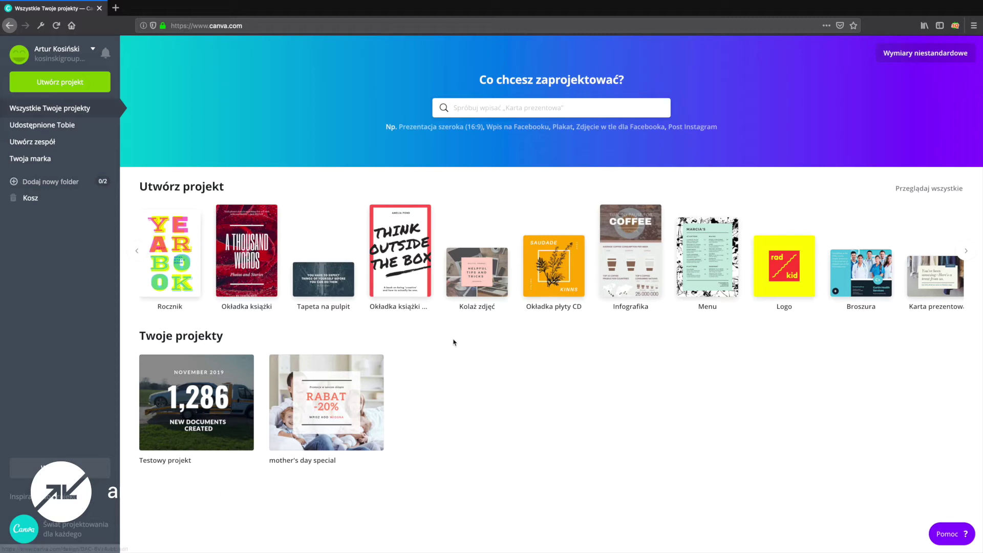
click(139, 249)
click(140, 249)
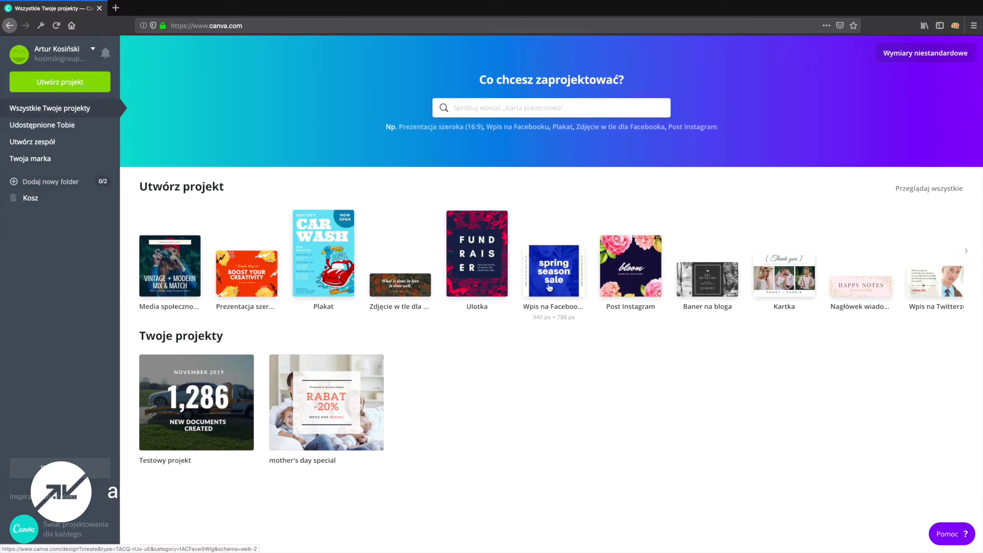
Step: Create a new blank Wpis na Facebooku design, 940 × 788 px
click(516, 114)
click(489, 154)
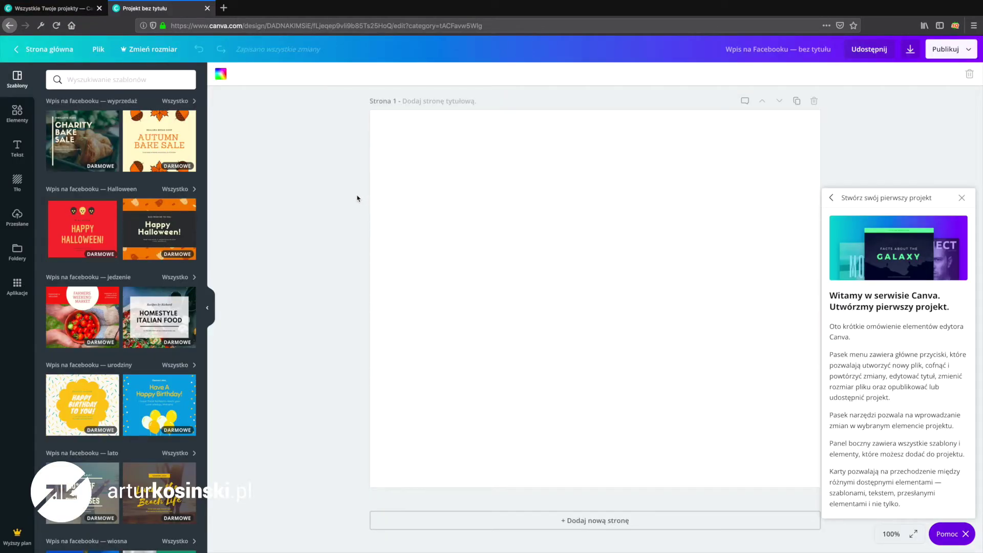
Step: Leave the guide to creating a first project and close the help window
click(871, 197)
click(886, 402)
click(832, 198)
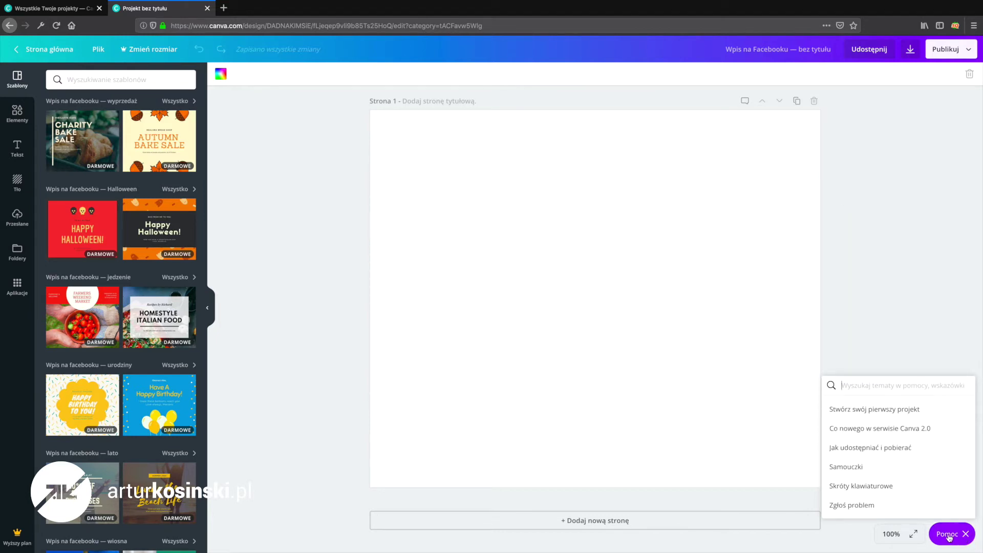
click(965, 535)
click(953, 536)
click(951, 535)
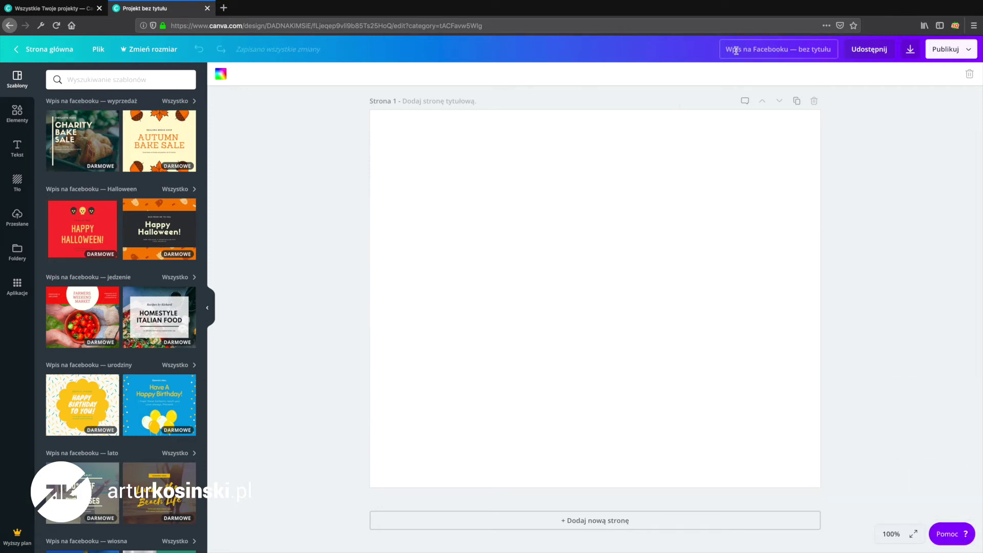
Step: Rename the design as Mój nowy projekt
click(763, 47)
key(BackSpace)
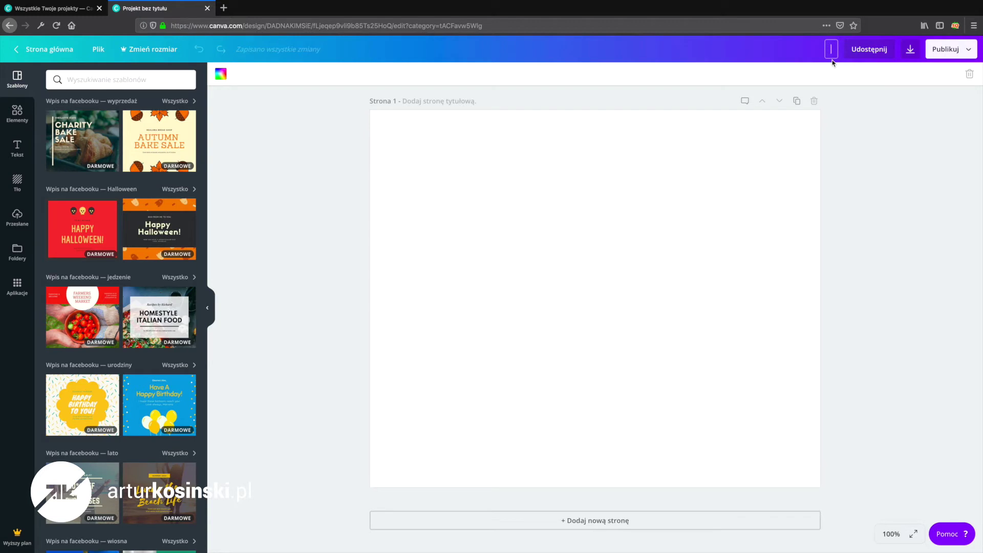
text(Mój nowy projekt)
click(833, 121)
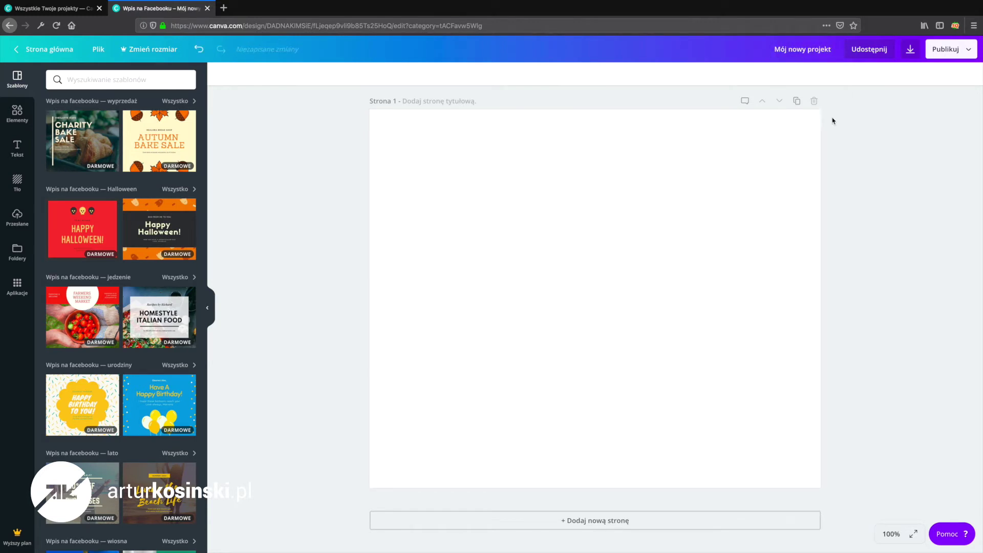
Step: Examine the project's sharing, download and publishing options, closing each one without using it
click(866, 49)
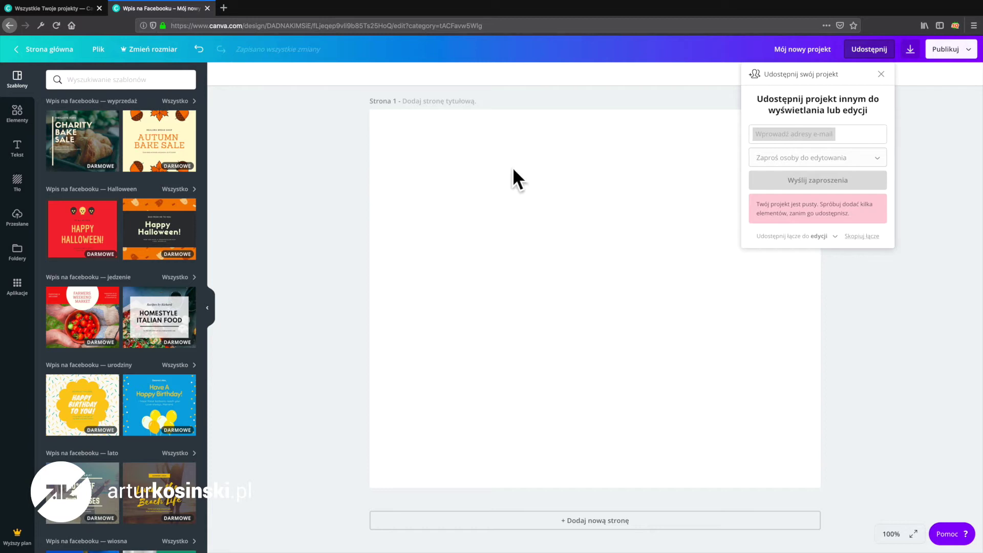
click(881, 76)
click(880, 54)
click(881, 77)
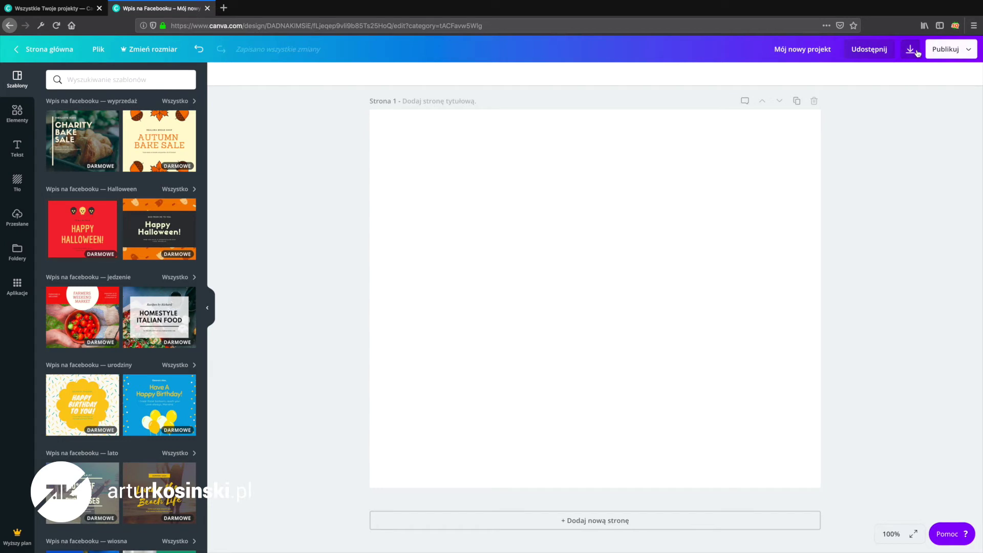
click(961, 53)
click(964, 52)
click(911, 51)
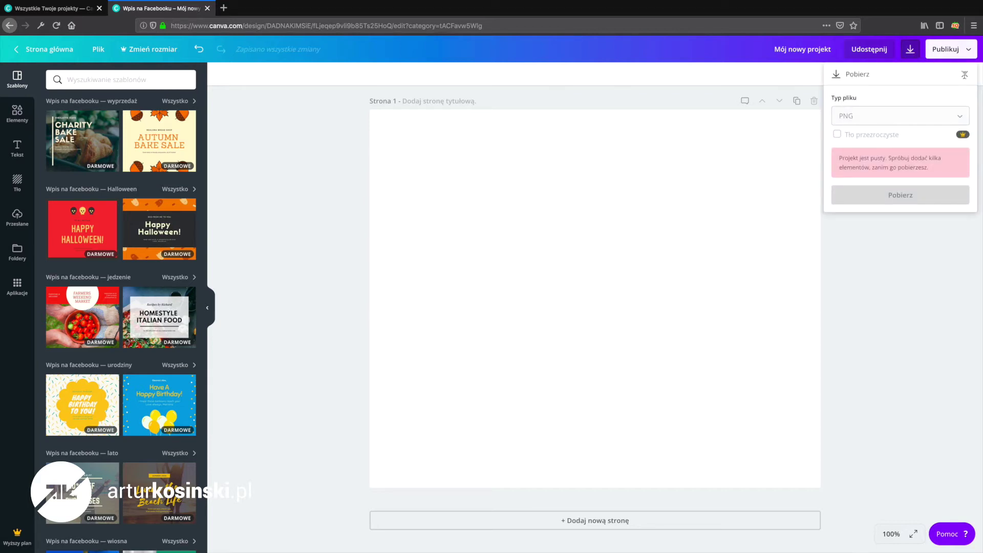
click(965, 76)
click(783, 81)
click(911, 49)
click(964, 51)
click(790, 80)
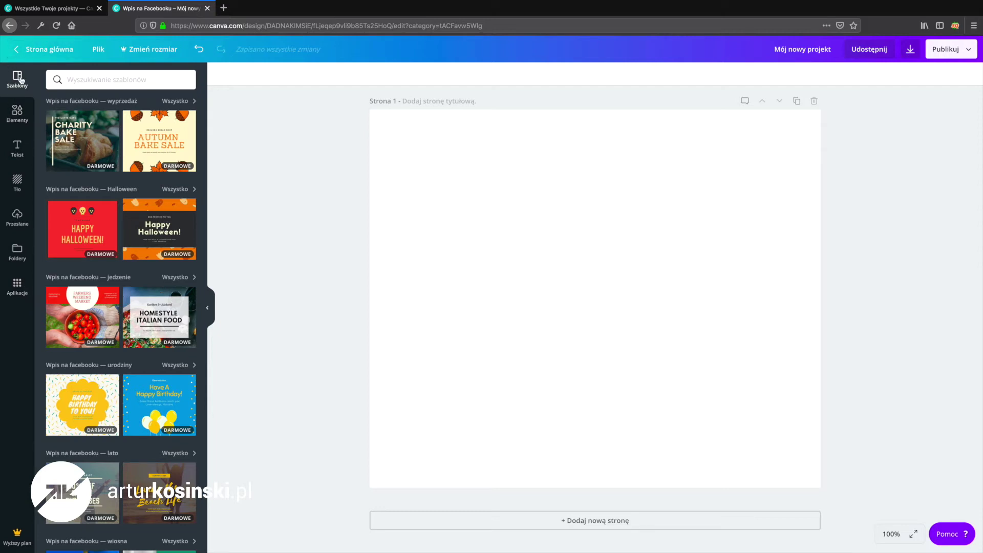
Step: Examine the elements, text, background and template collections offered for the design
click(17, 112)
click(19, 145)
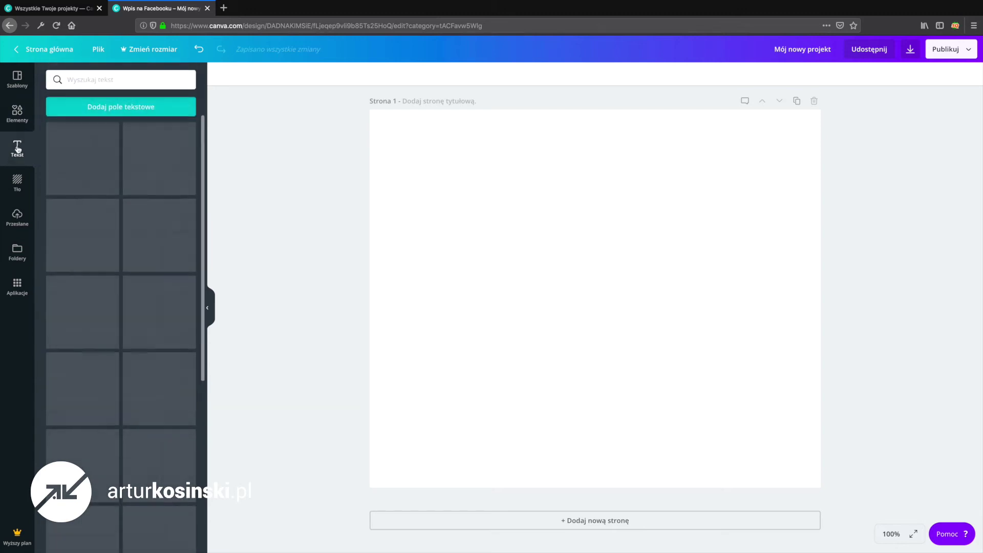
click(16, 79)
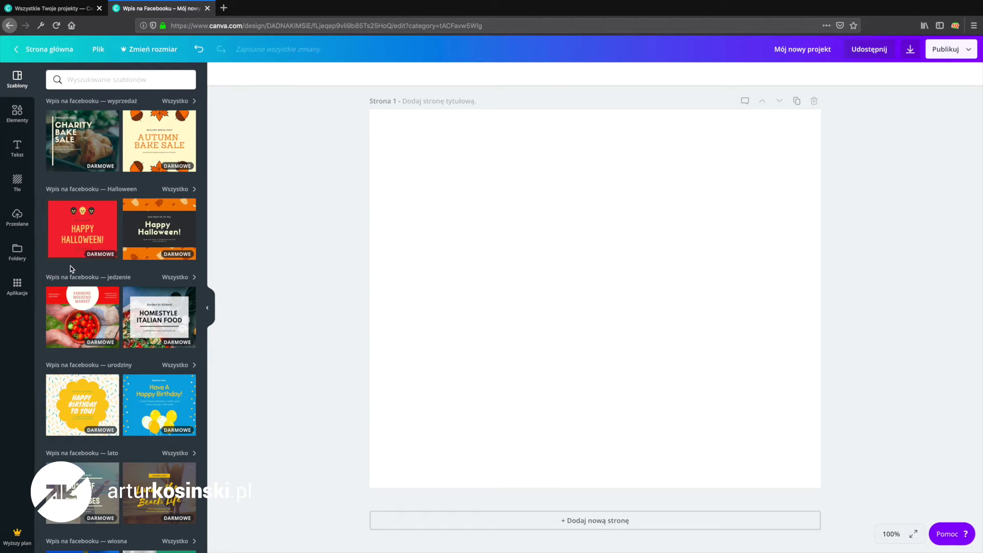
scroll(91, 261, down, 1)
scroll(93, 264, down, 2)
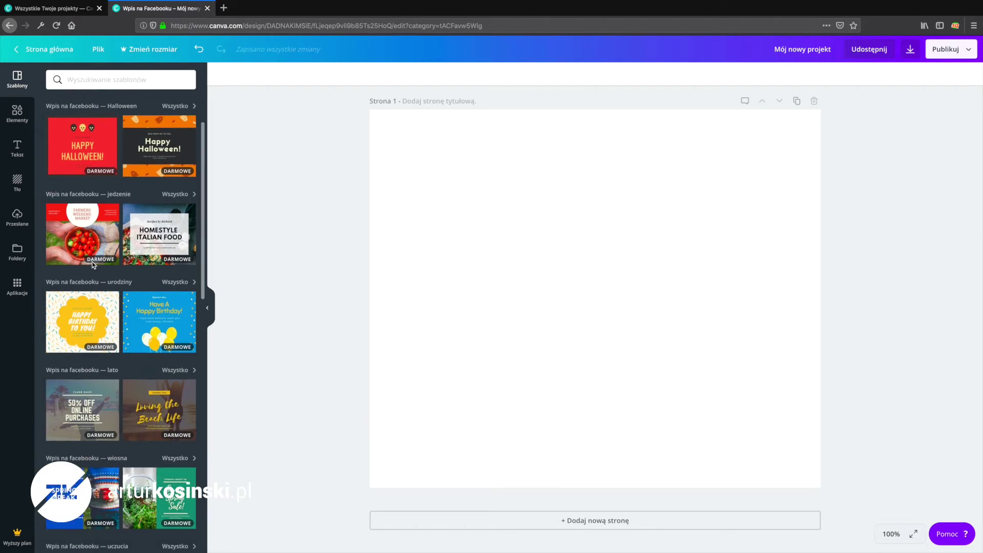
scroll(95, 285, up, 2)
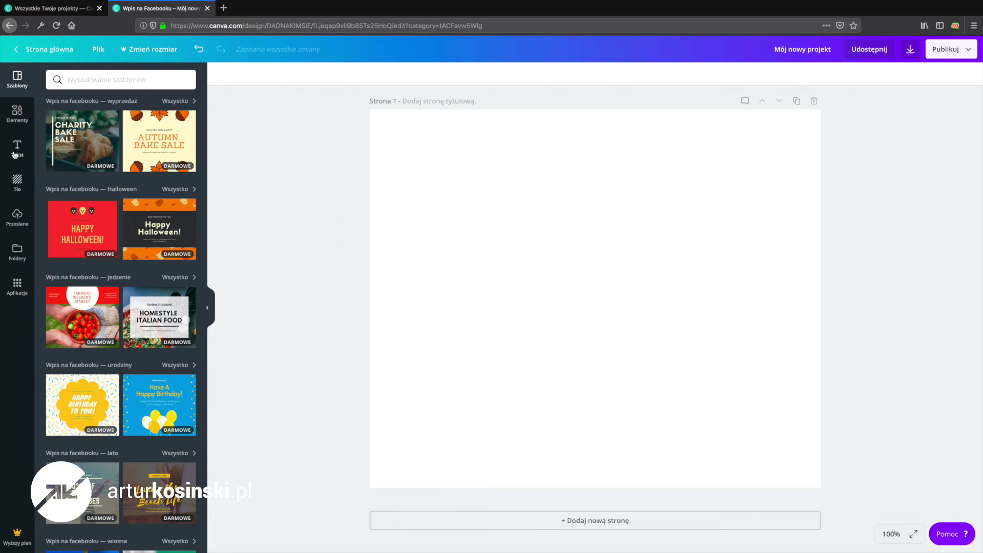
click(17, 182)
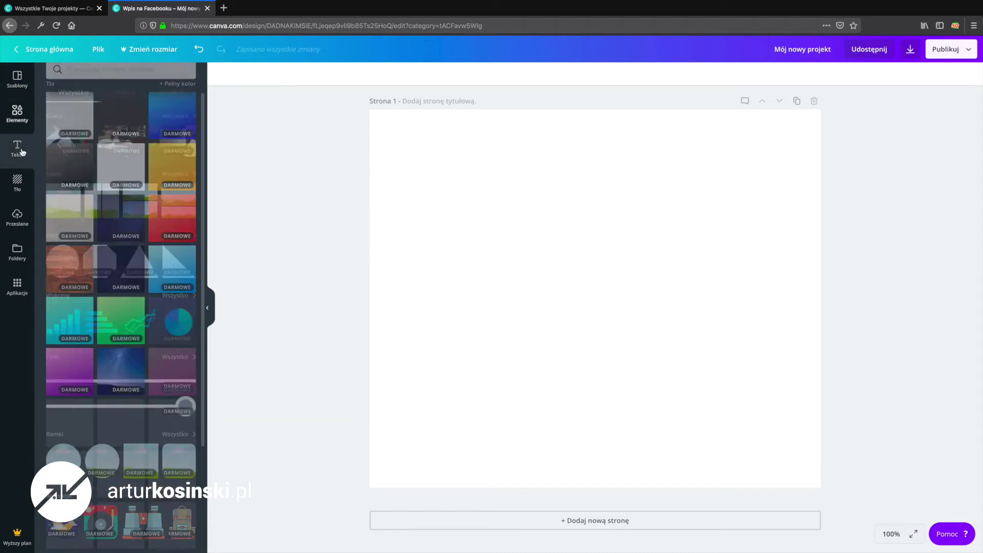
click(17, 148)
Step: Apply the 50% OFF ONLINE PURCHASES template from the Wpis na facebooku — lato group to the blank page
click(16, 79)
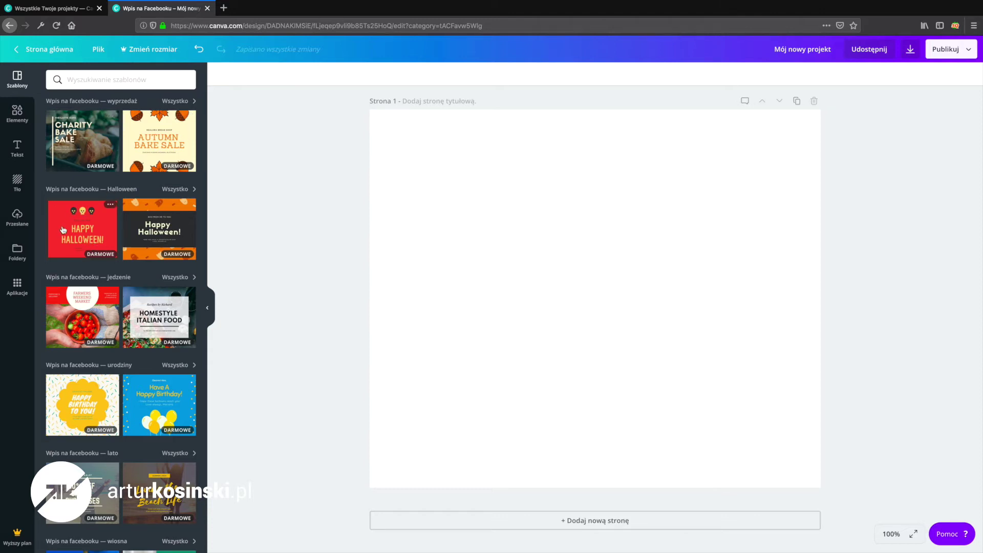
scroll(76, 407, down, 1)
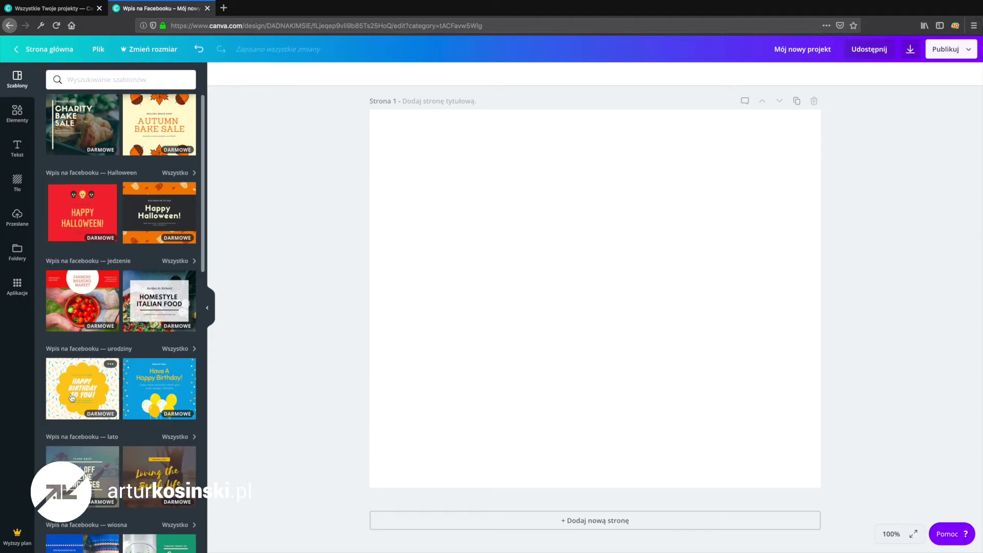
scroll(76, 406, down, 2)
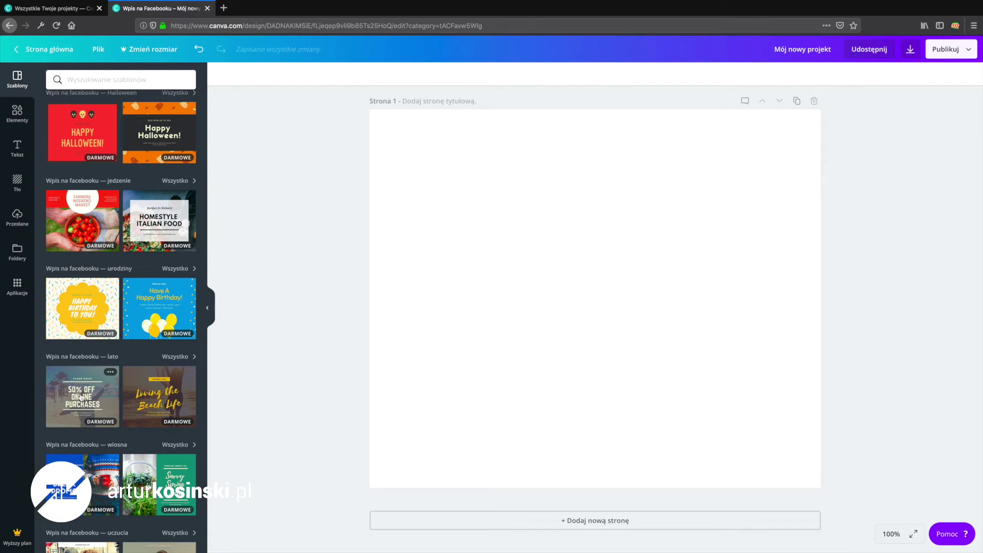
scroll(71, 360, down, 1)
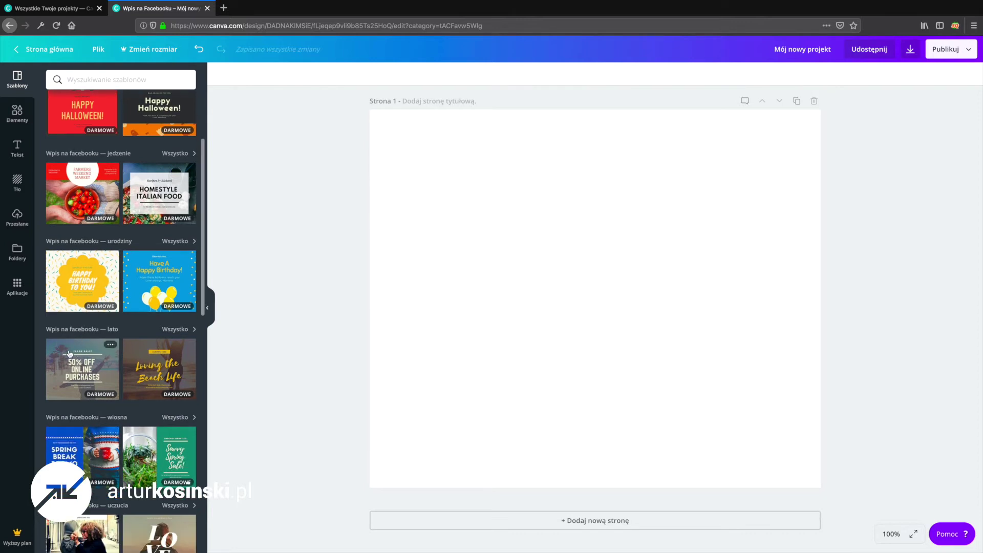
click(84, 359)
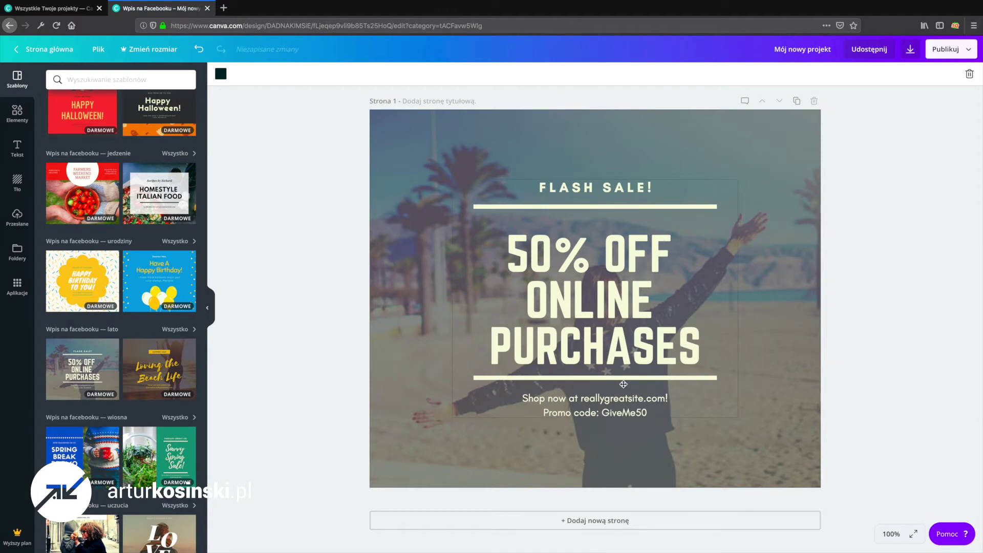
Step: Examine the template's background photo and text group, and check the formatting options for the word FLASH
click(571, 194)
click(534, 152)
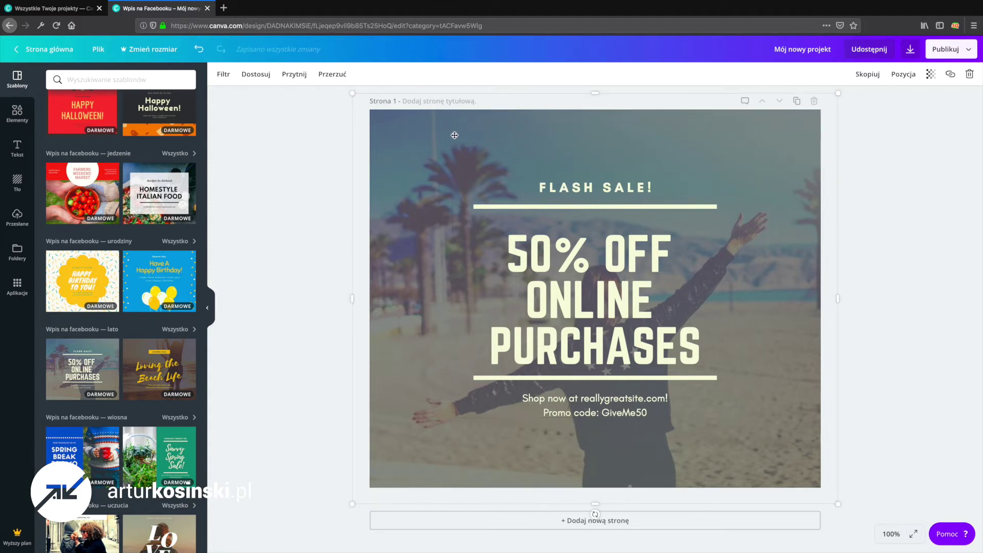
click(533, 193)
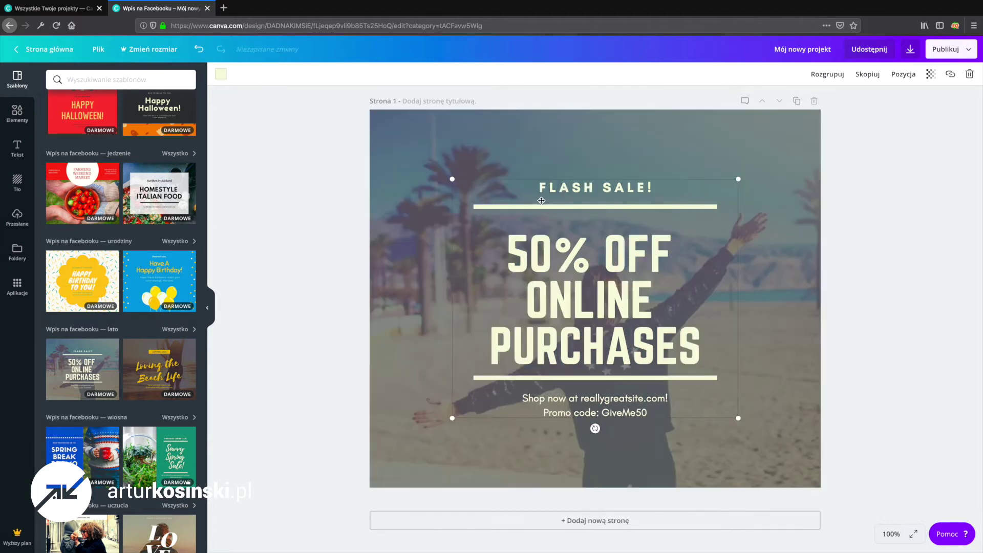
double_click(541, 183)
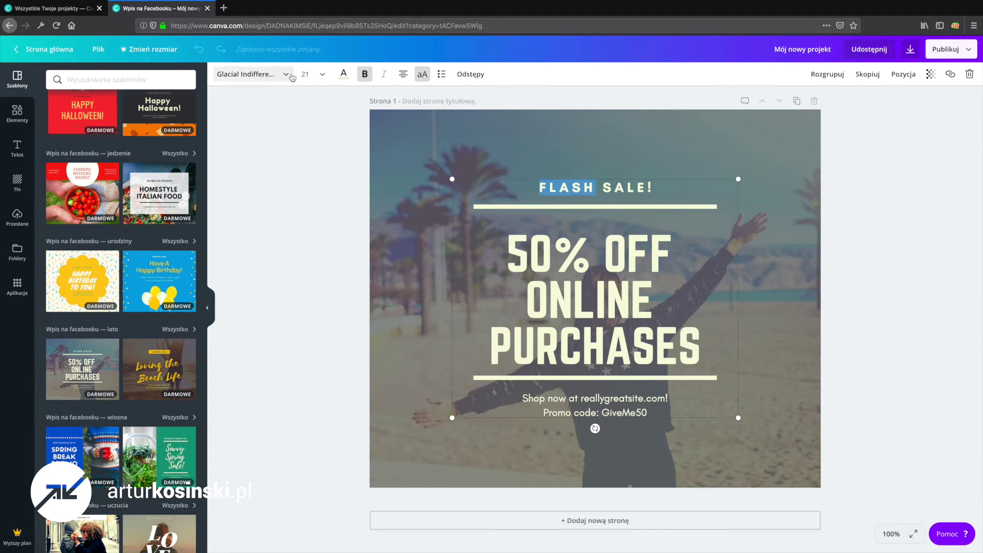
click(855, 180)
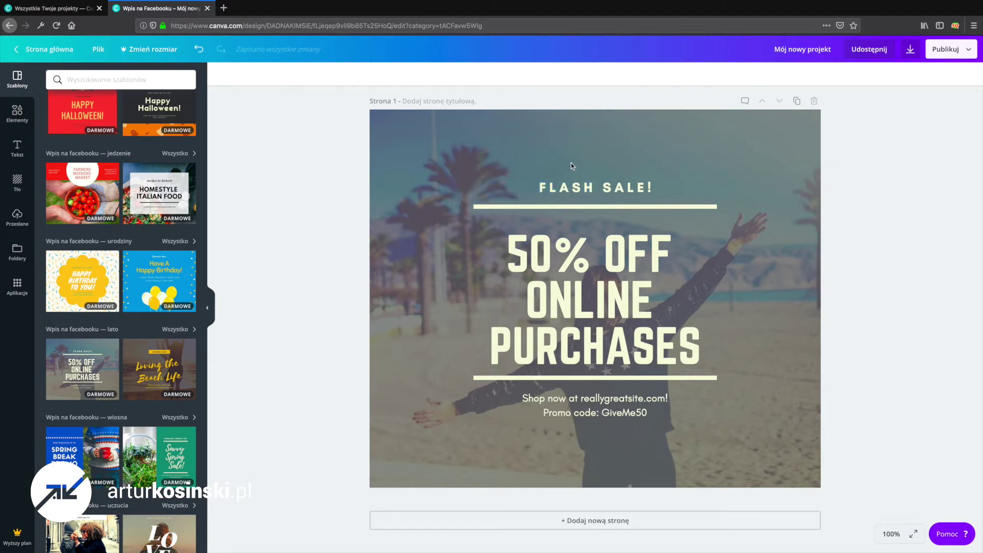
Step: Open the beach background photo for cropping and accept its existing framing
click(449, 133)
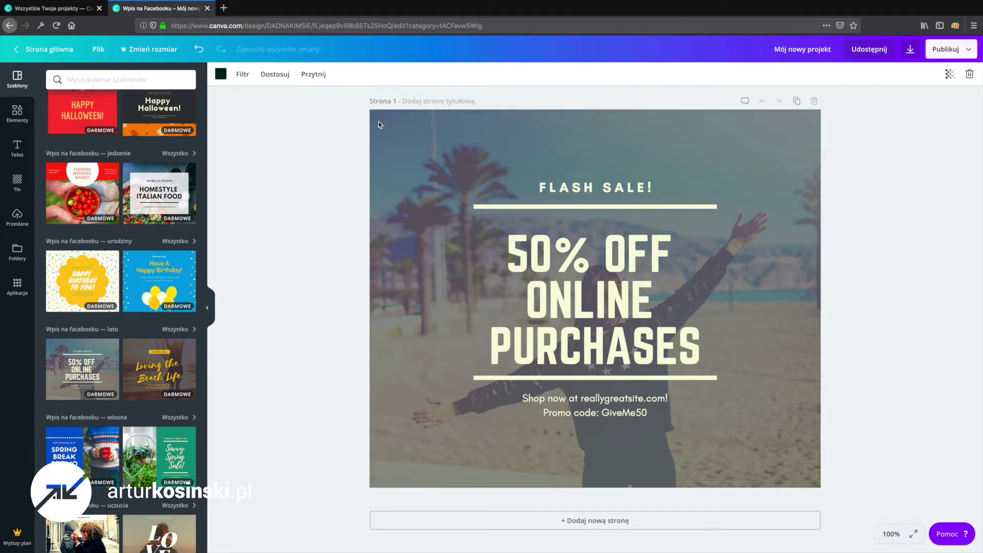
double_click(417, 129)
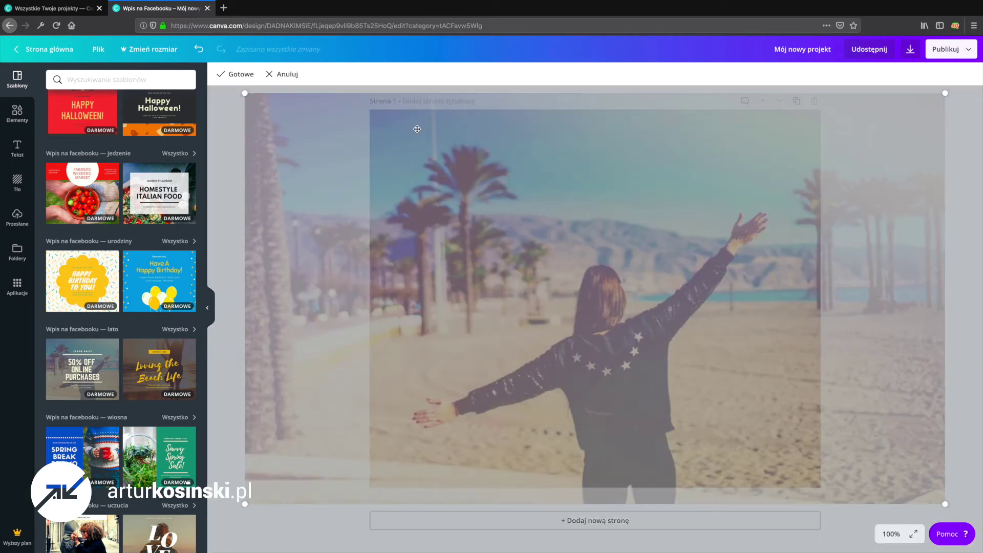
click(233, 77)
Step: Examine the text formatting options of the 50% OFF ONLINE PURCHASES headline
click(557, 222)
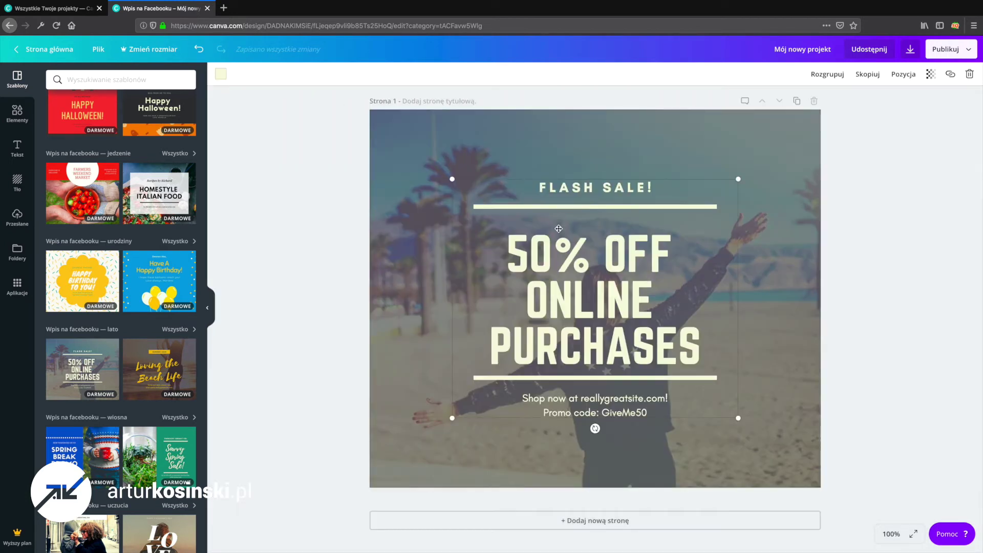
double_click(563, 249)
click(538, 244)
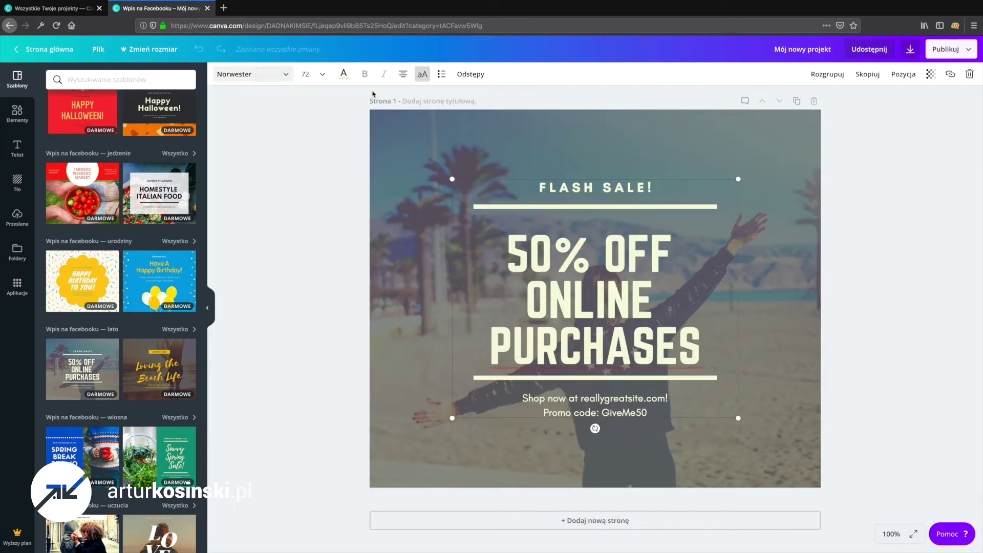
Step: Deselect the headline and collapse the template side panel
click(860, 152)
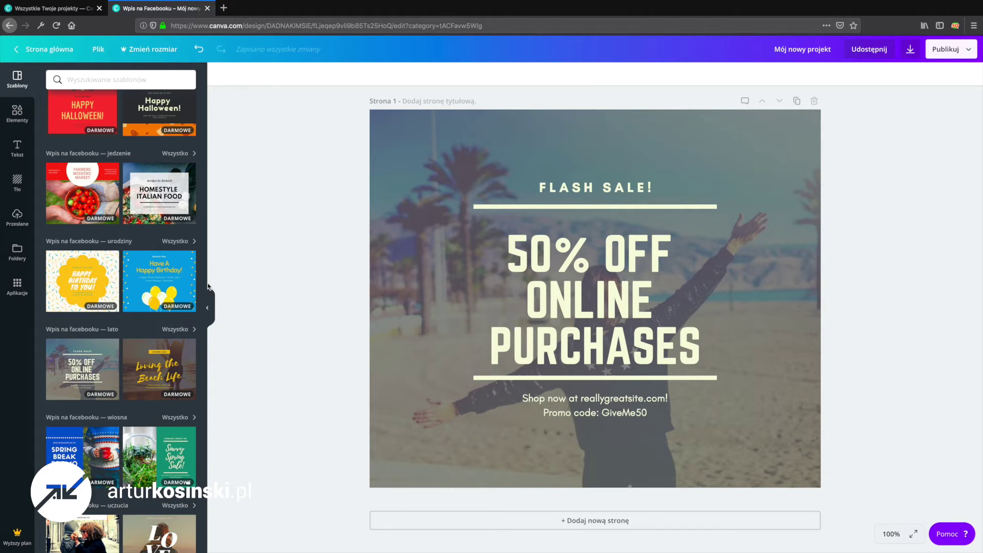
click(210, 309)
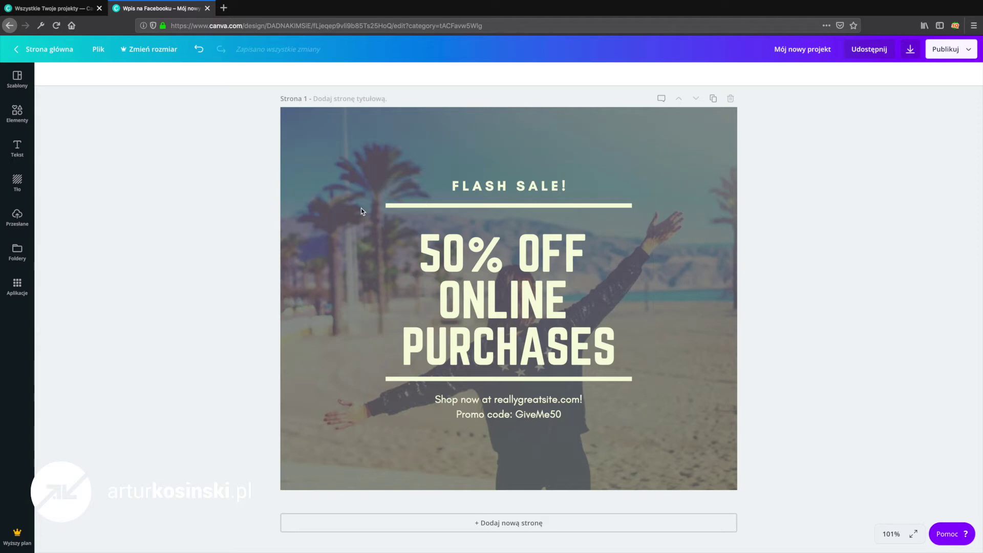
Step: Try moving the whole text group to the page's upper-left corner, and undo the move
drag(444, 208, 389, 117)
key(Escape)
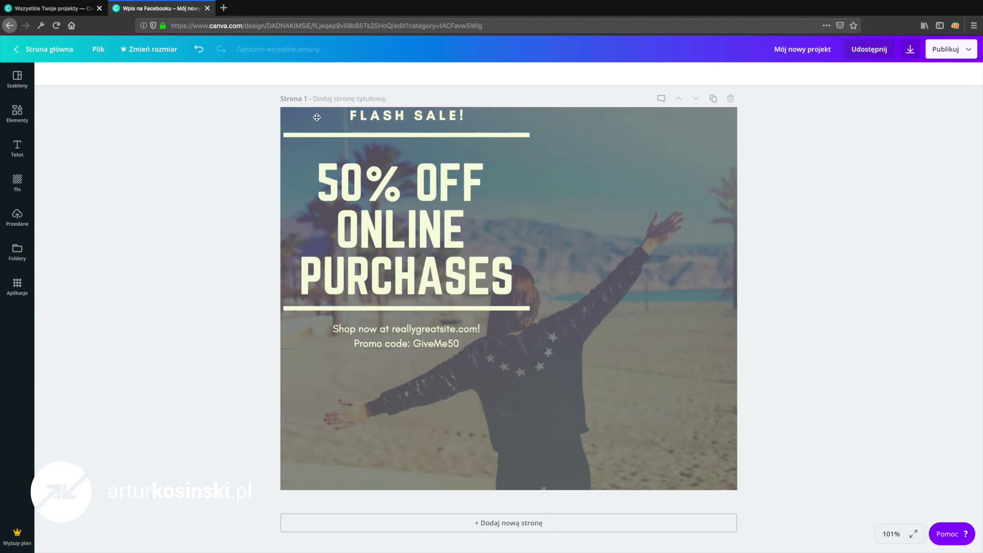
key(ctrl+z)
Step: Scale the text group up until it nearly fills the page, and check the headline and FLASH SALE! text in it
click(435, 234)
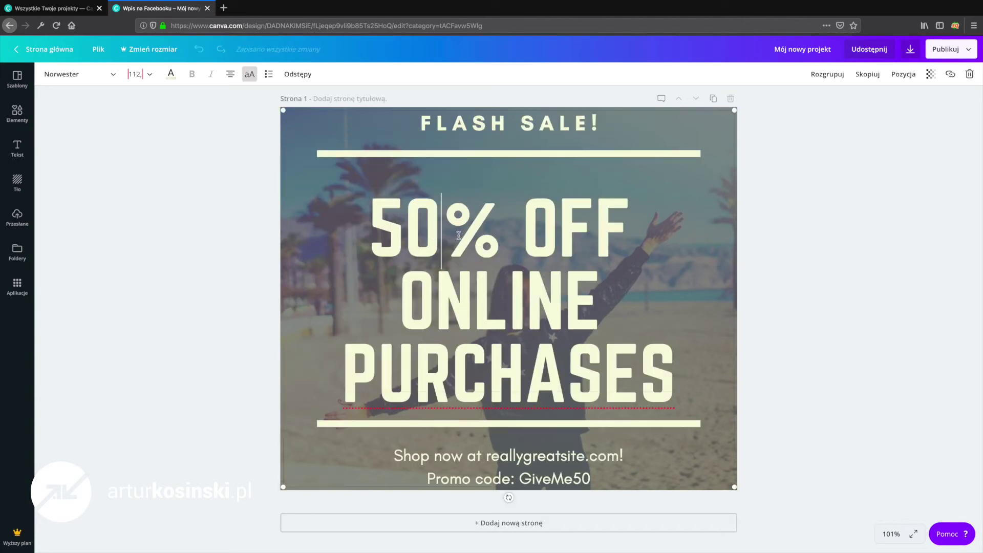
click(201, 187)
click(516, 328)
click(823, 149)
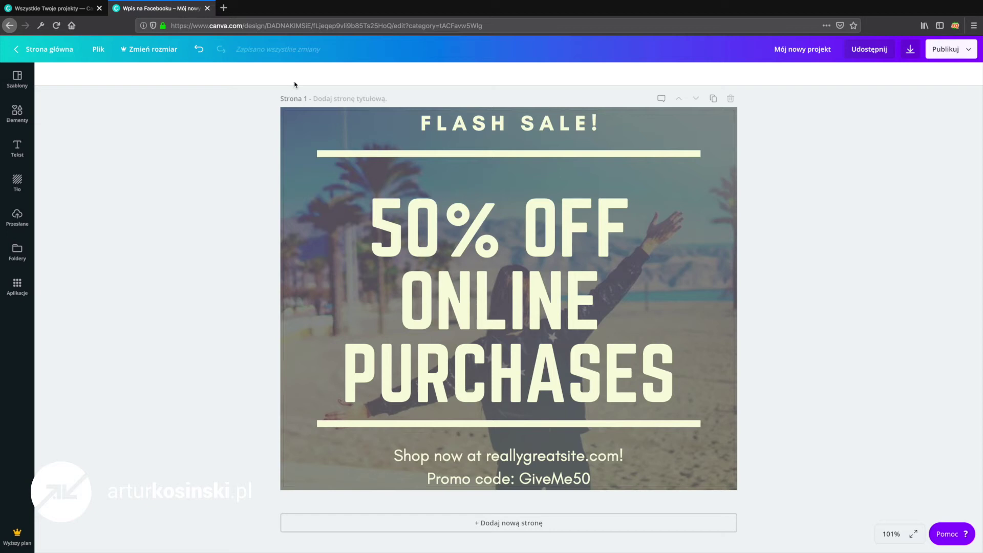
click(620, 363)
click(235, 324)
double_click(440, 132)
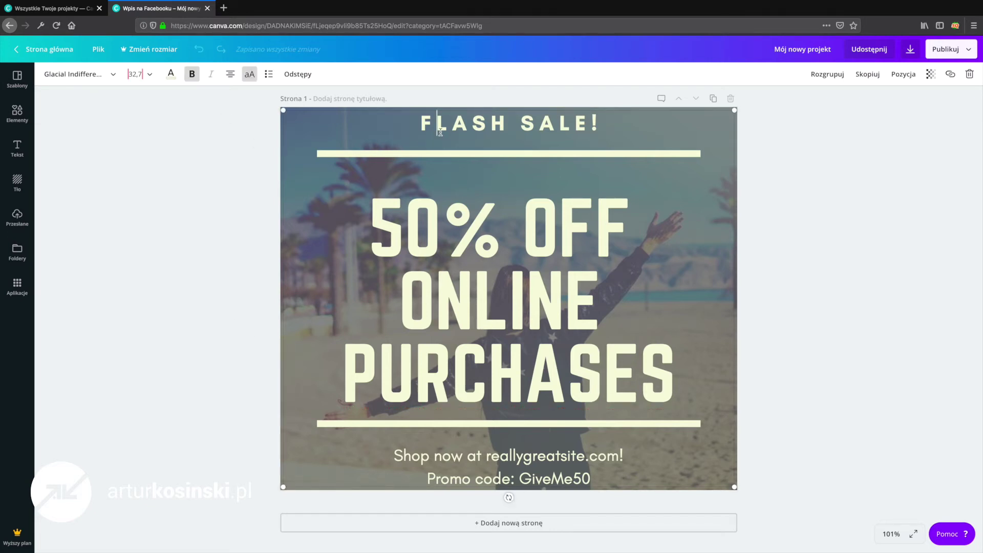
Step: Scale the text group down to a headline size of 81,4 and centre it on the page
drag(734, 487, 597, 371)
drag(413, 241, 478, 296)
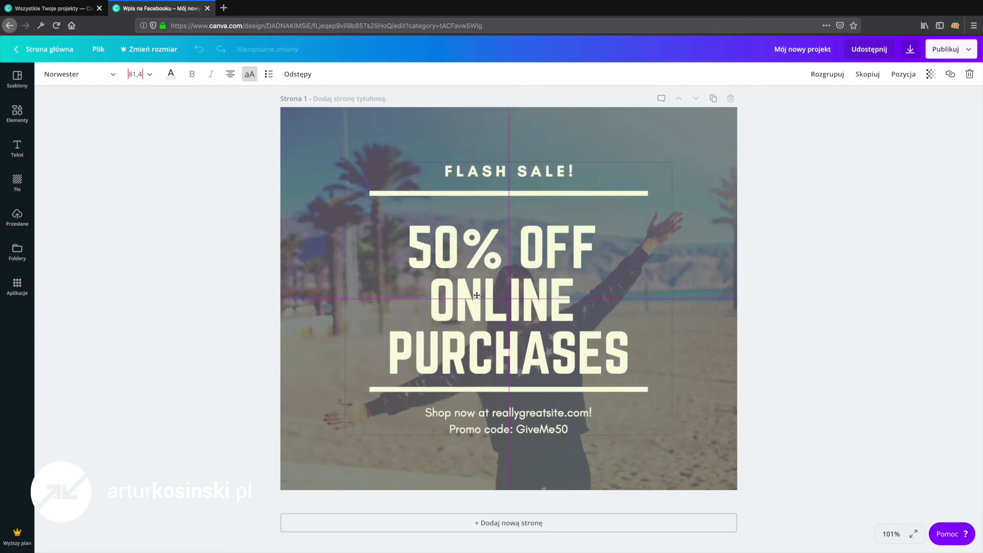
click(260, 155)
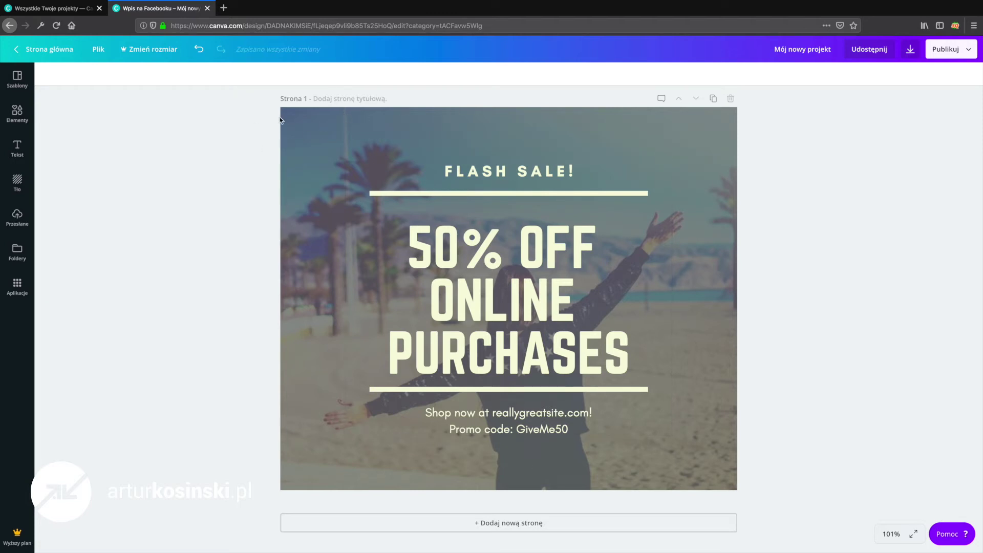
key(ctrl+z)
click(432, 249)
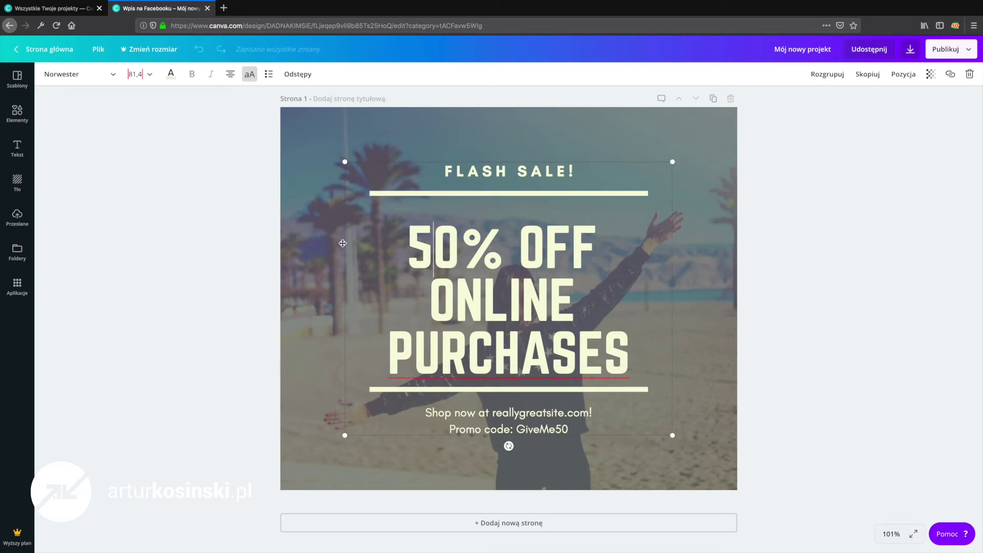
click(250, 237)
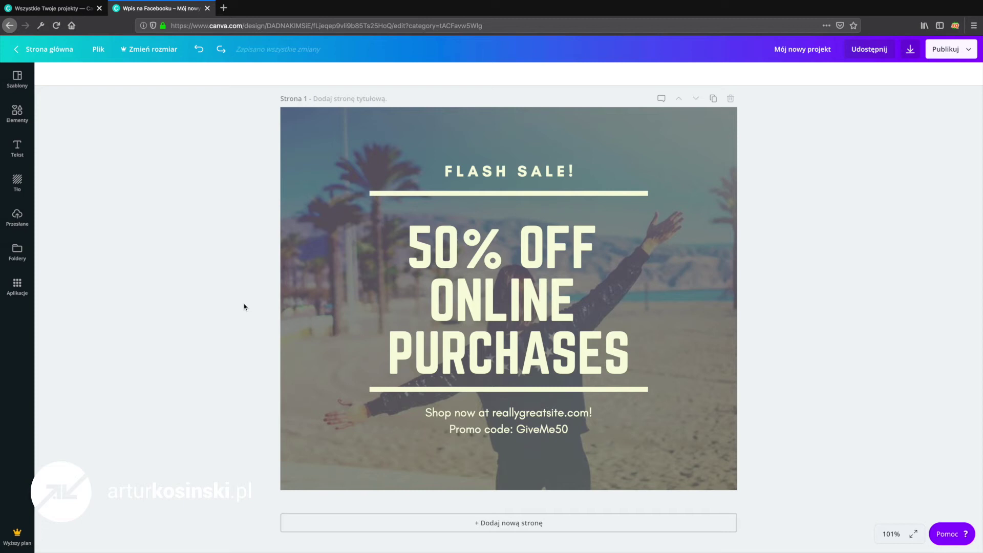
Step: Replace the FLASH SALE! text with PRĄĆEA to test how its font handles Polish letters
double_click(551, 171)
triple_click(491, 171)
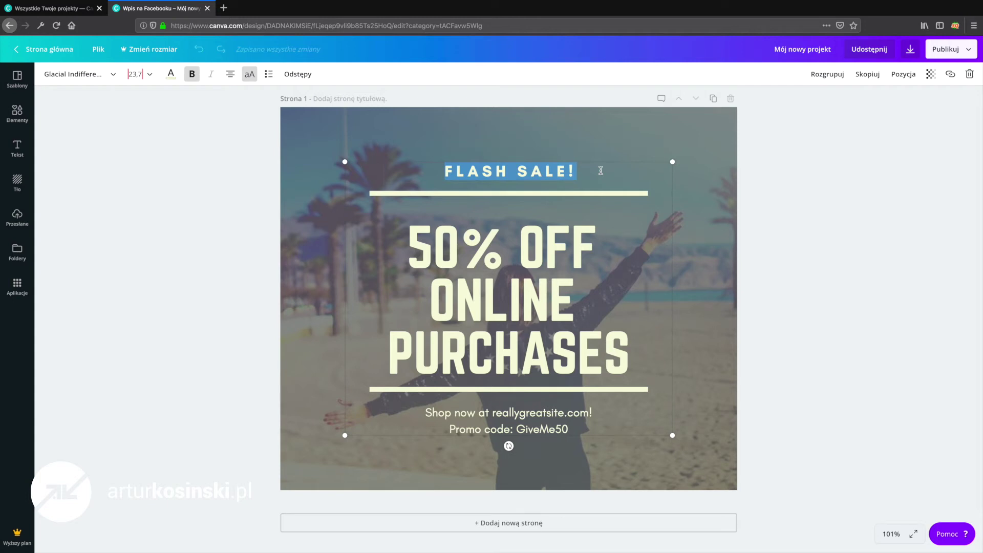
text(PR)
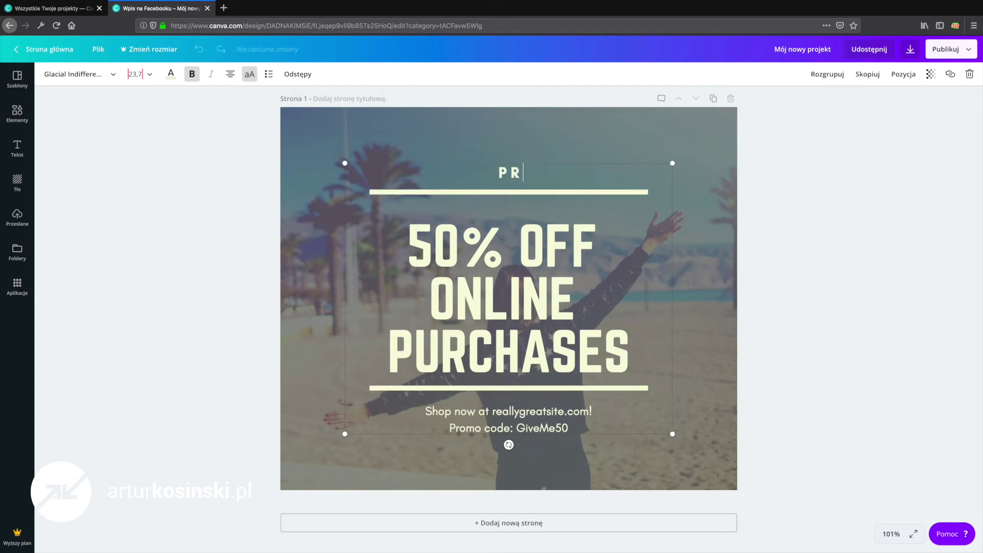
text(ĄĆEA)
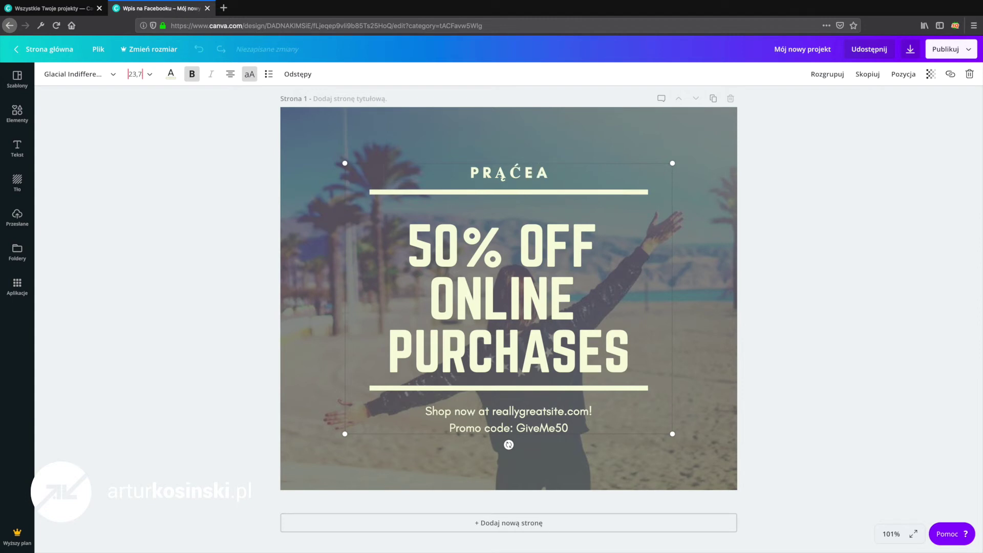
click(827, 206)
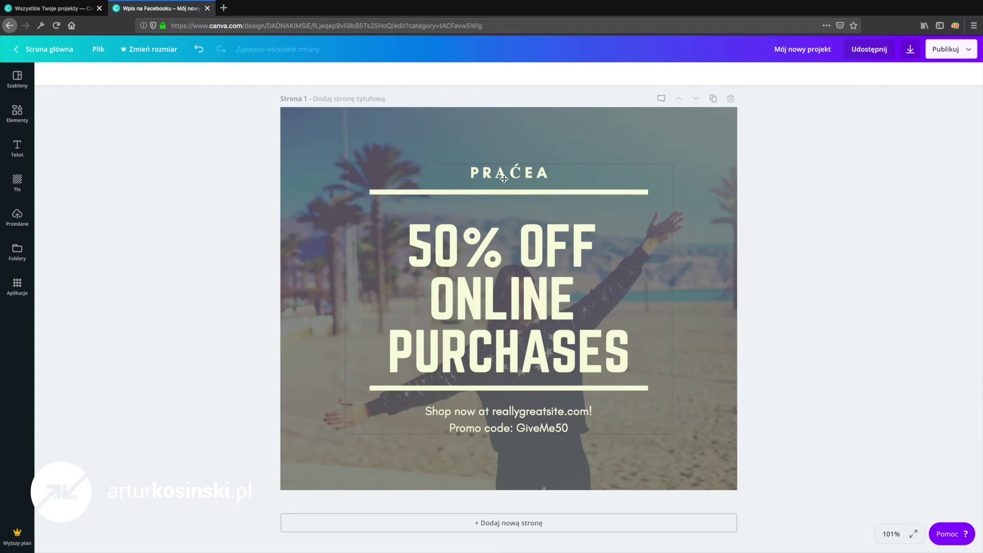
Step: Change the font of the PRĄĆEA text to Advent Pro Bold so its Polish letters match
double_click(500, 176)
click(510, 175)
drag(474, 175, 533, 174)
click(845, 149)
double_click(498, 176)
click(487, 174)
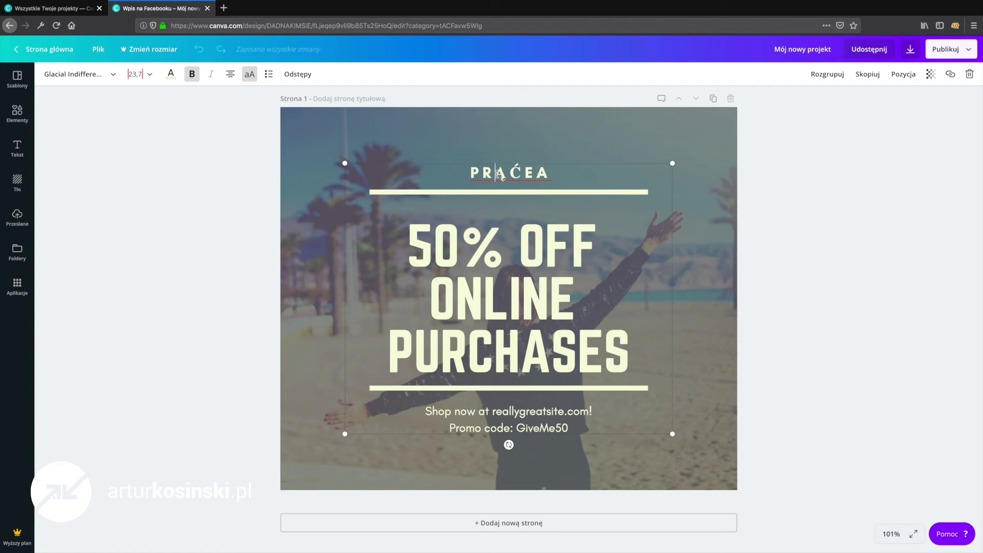
double_click(511, 173)
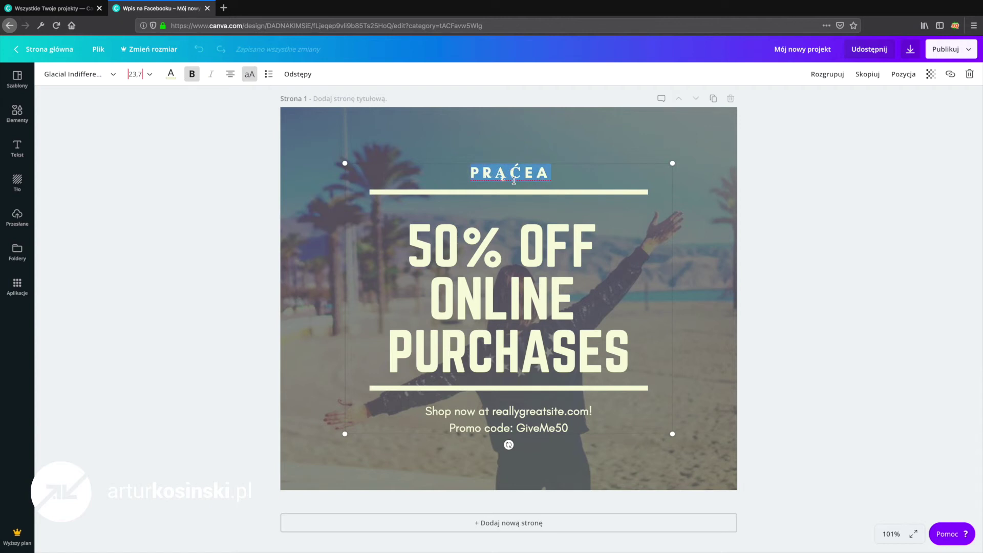
click(109, 75)
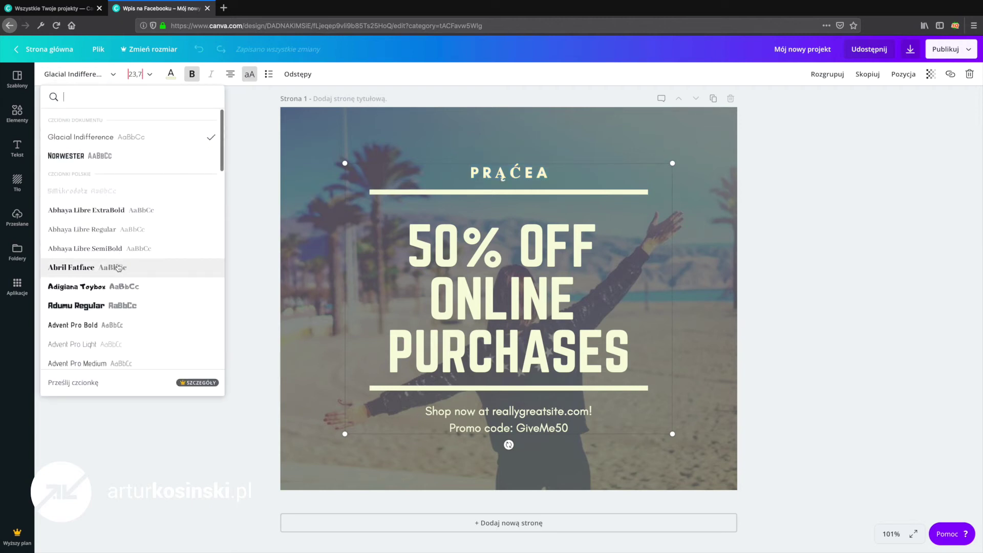
scroll(102, 276, down, 1)
click(98, 299)
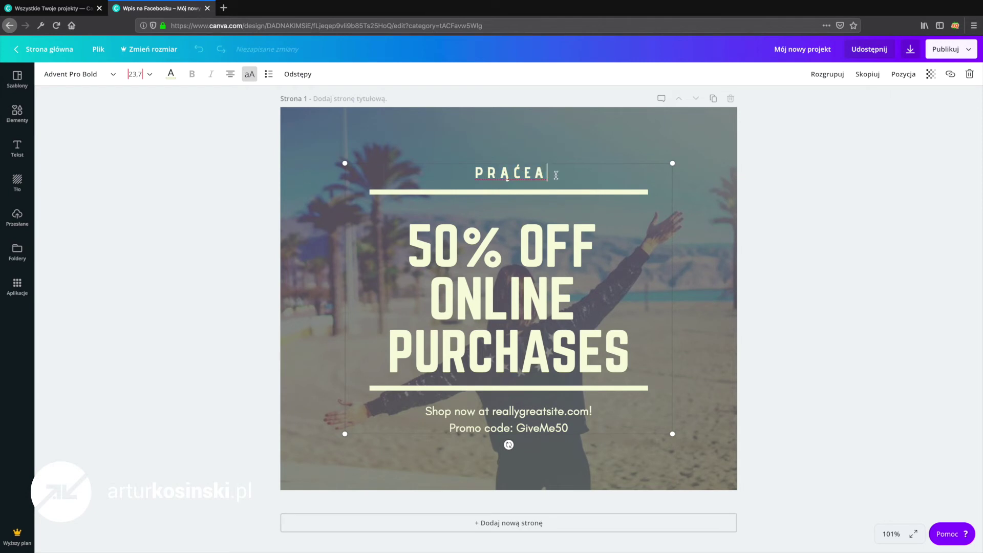
click(773, 182)
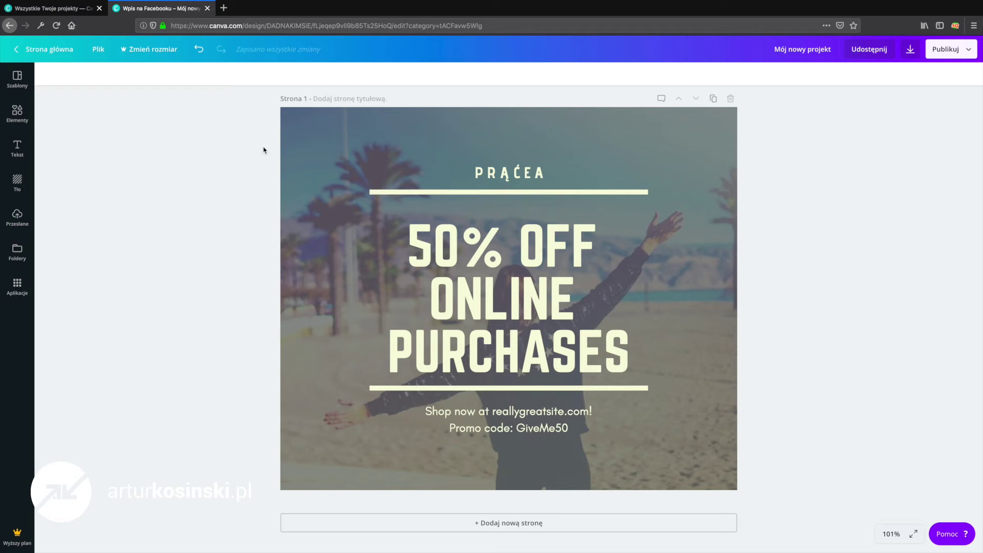
Step: Replace the PRĄĆEA text with PROMOCJA and set its font to Norwester
double_click(494, 174)
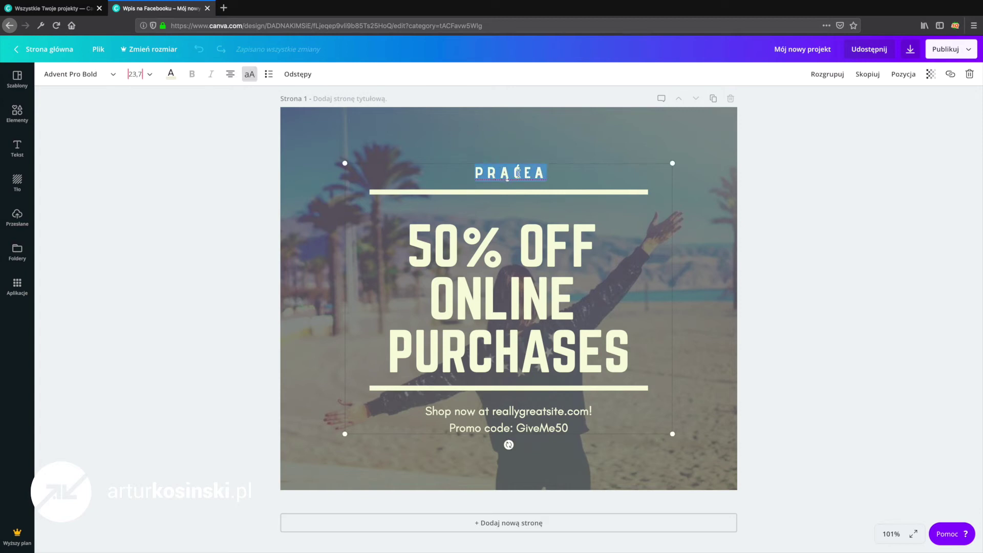
text(PROMOCJA)
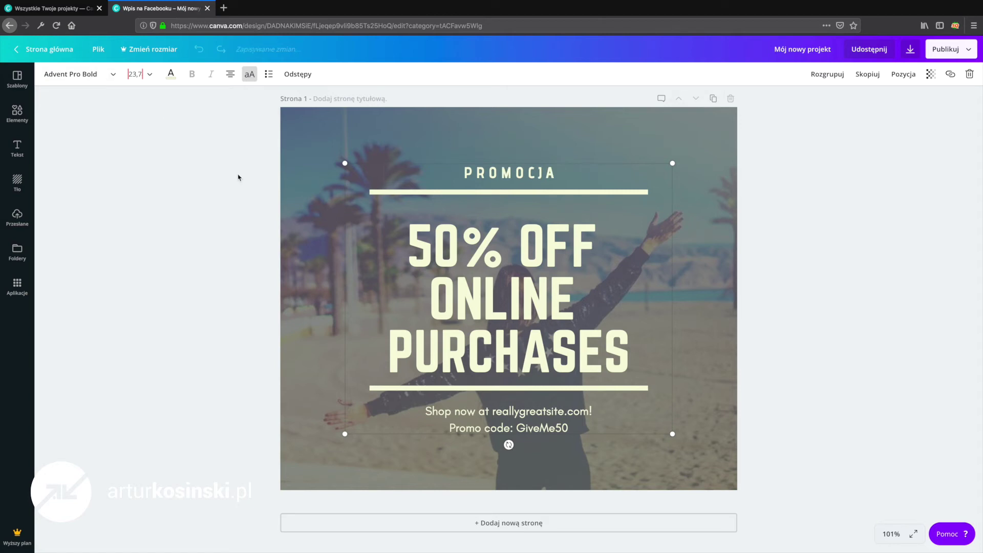
key(ctrl+a)
click(93, 72)
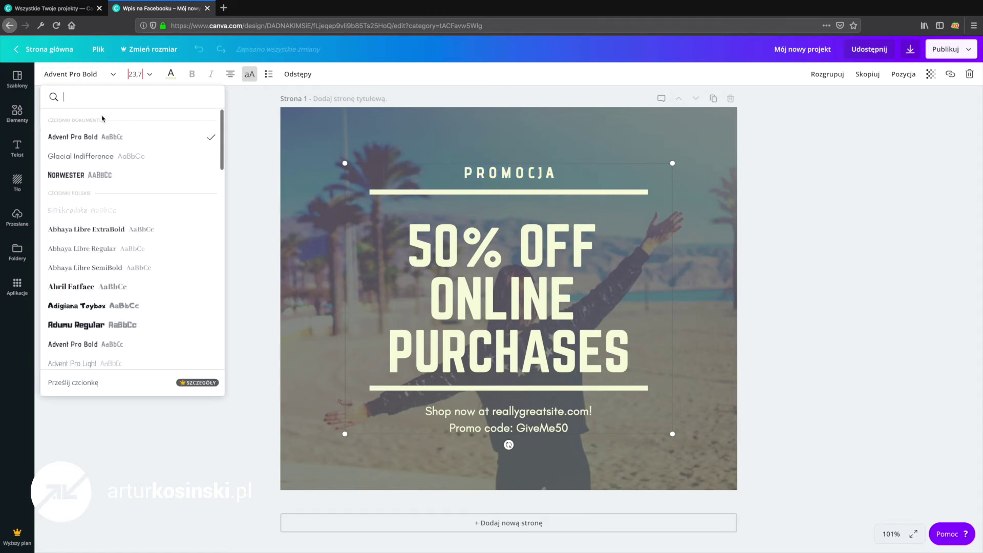
click(118, 175)
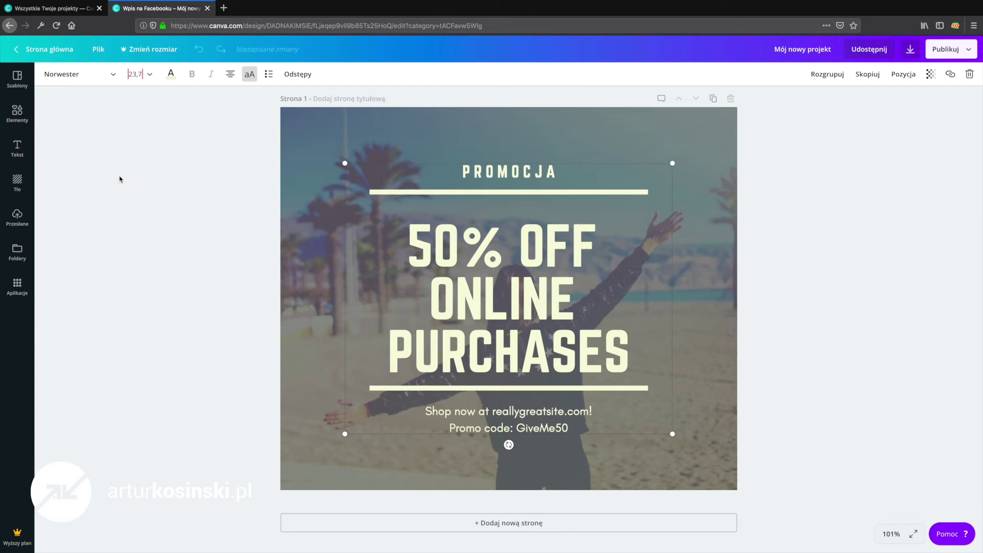
Step: Replace the whole 50% OFF ONLINE PURCHASES headline with the placeholder text asdfasdfasd
double_click(436, 249)
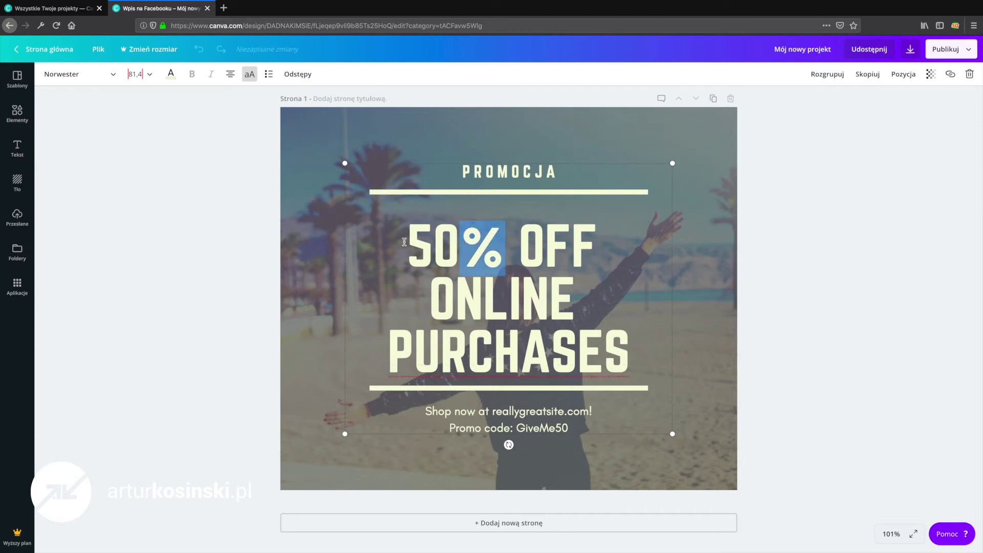
shift+click(648, 356)
click(611, 353)
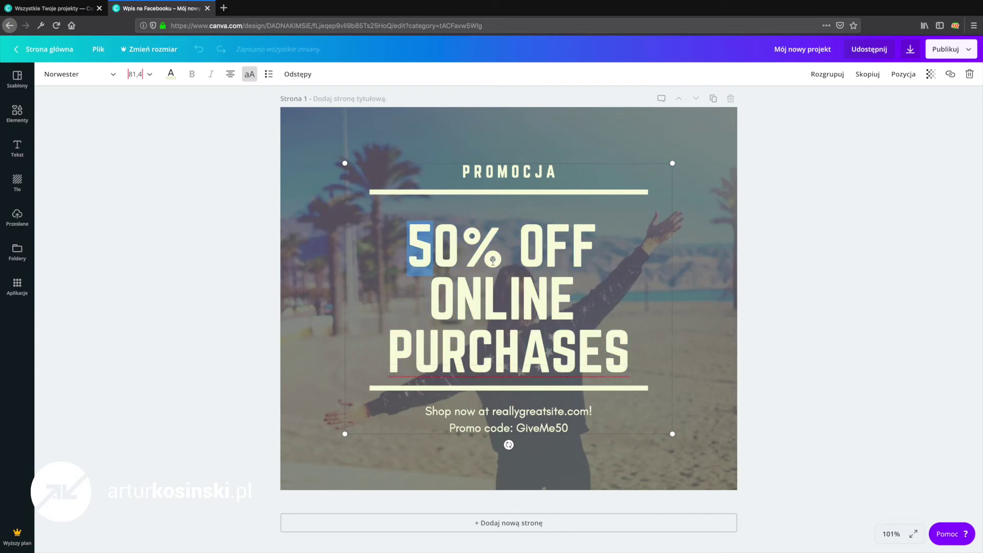
click(627, 346)
drag(627, 346, 395, 239)
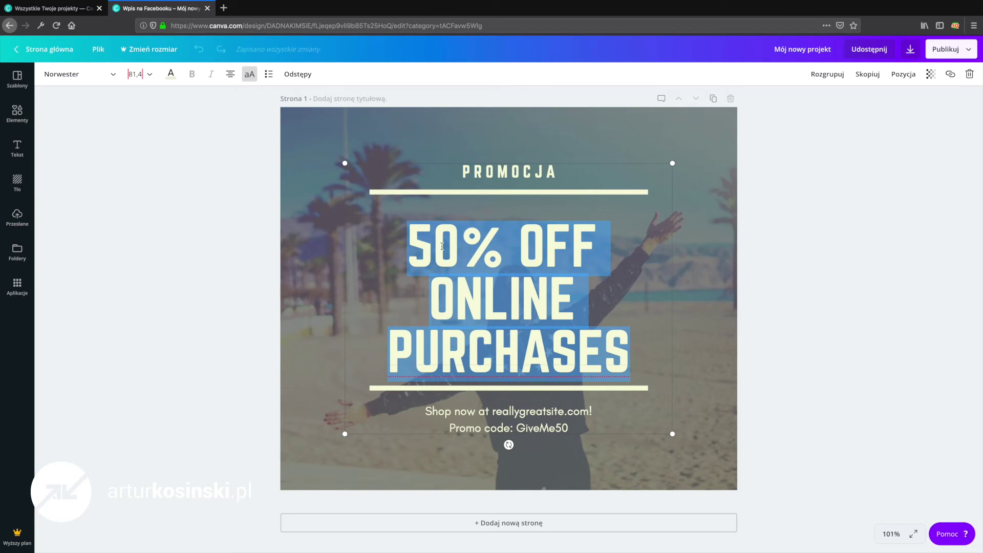
text(asdfasdfasd)
key(ctrl+a)
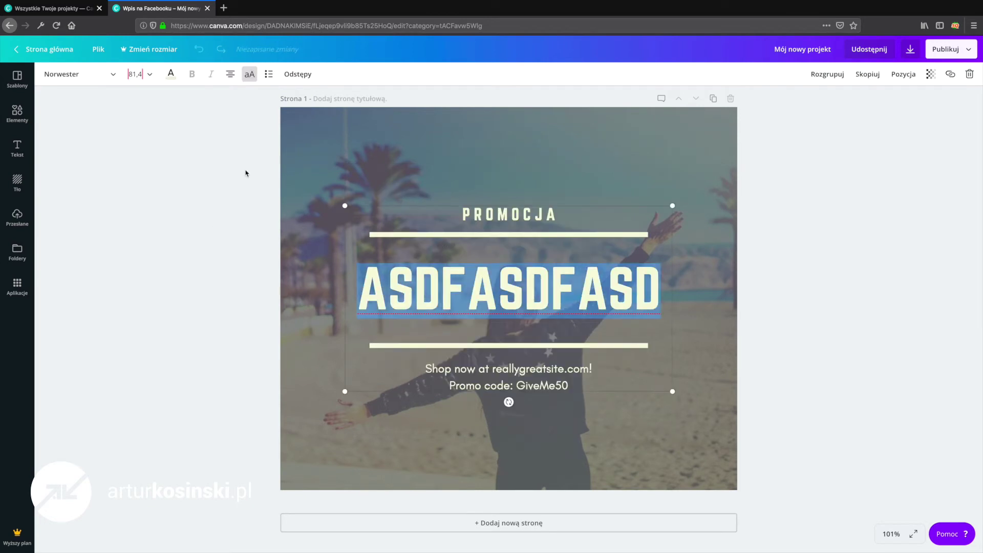
click(135, 74)
scroll(153, 353, down, 5)
click(237, 207)
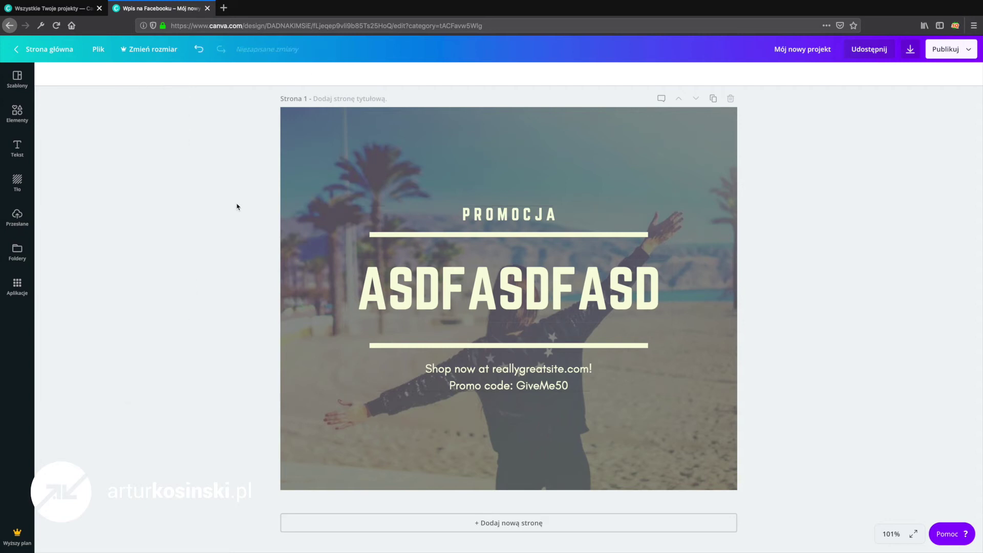
Step: Recolour the ASDFASDFASD headline with the default red
double_click(471, 295)
click(171, 75)
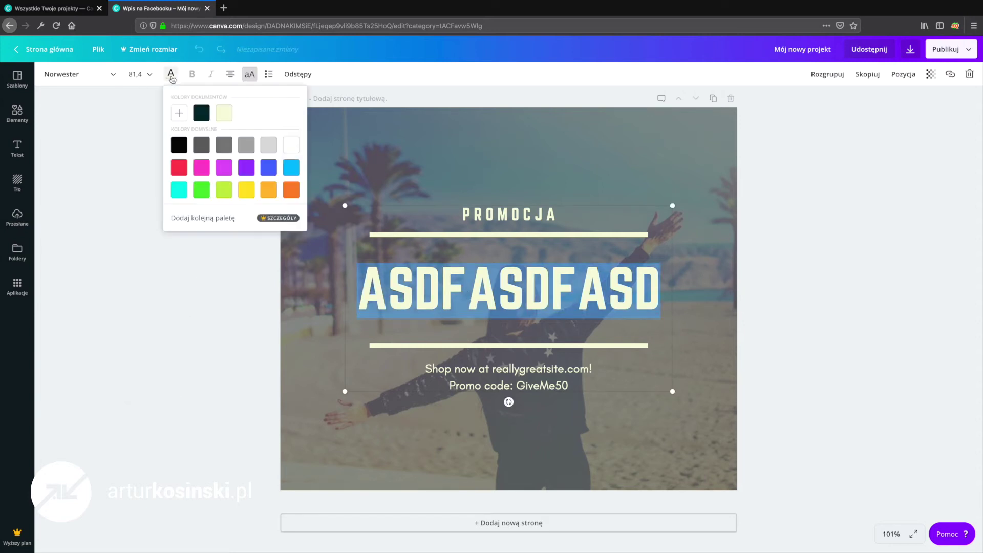
click(178, 167)
click(223, 271)
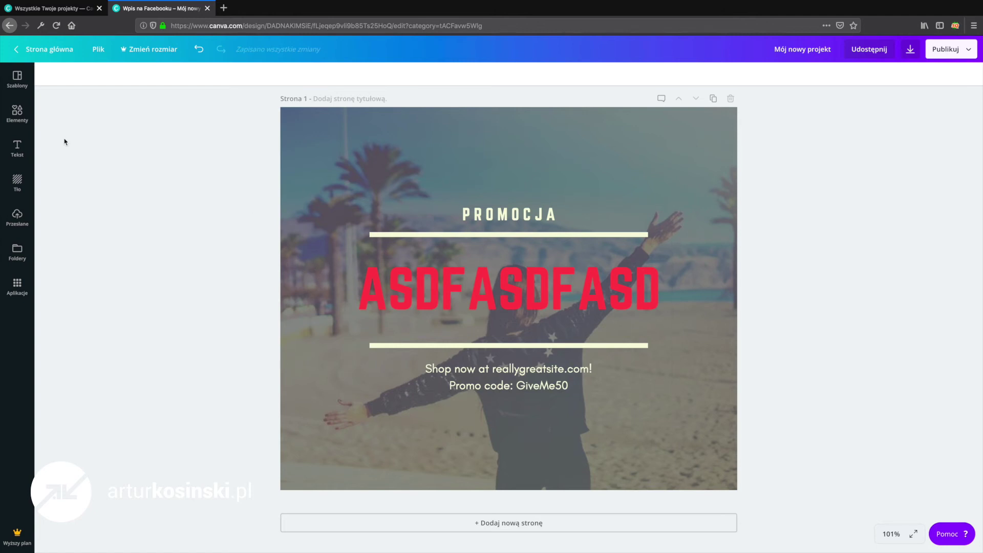
Step: Look through the Facebook post templates and check the headline's text formatting options
click(17, 79)
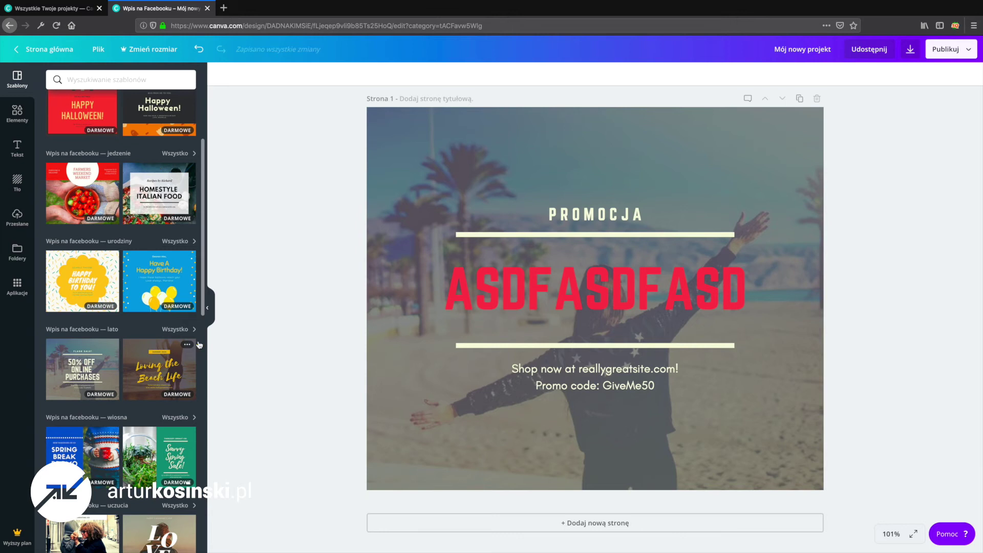
click(211, 307)
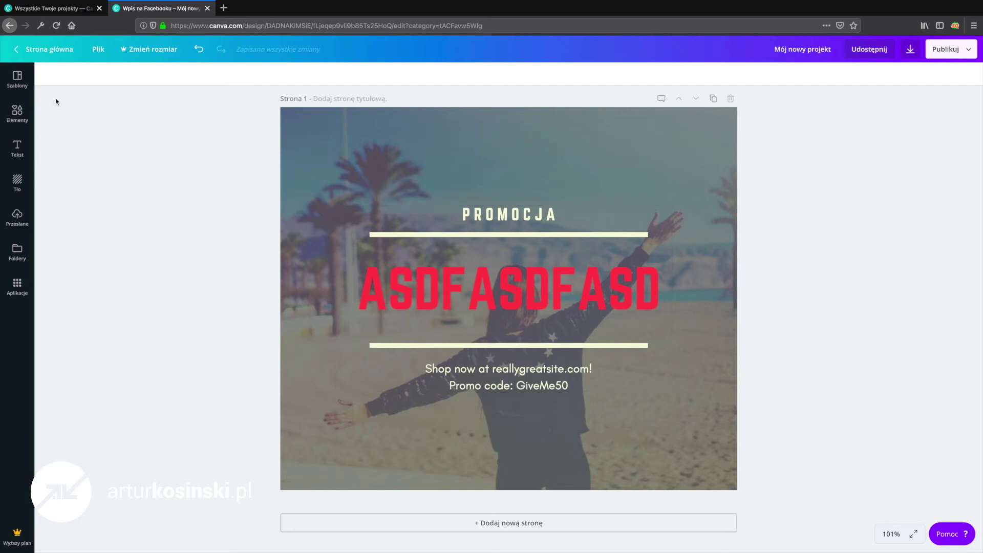
click(413, 283)
click(414, 283)
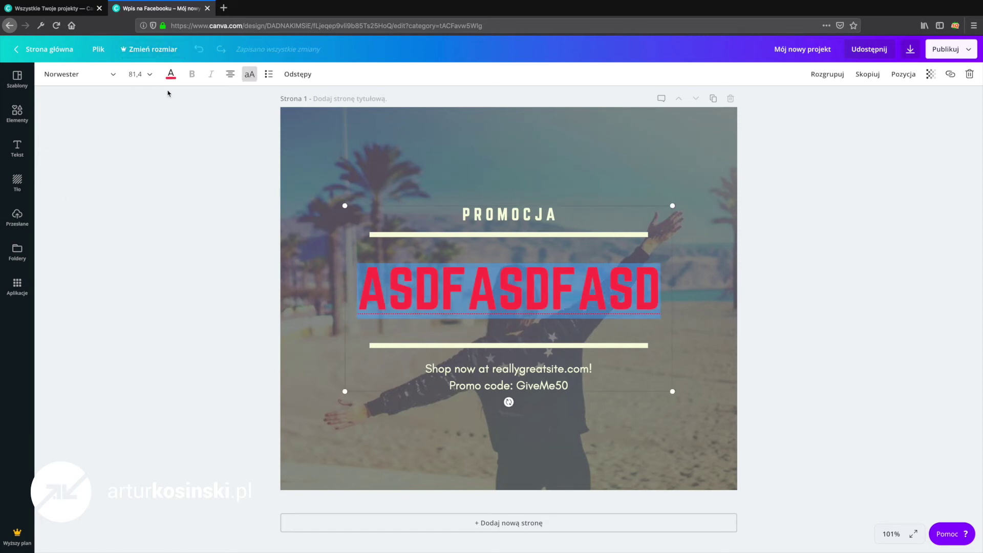
click(303, 315)
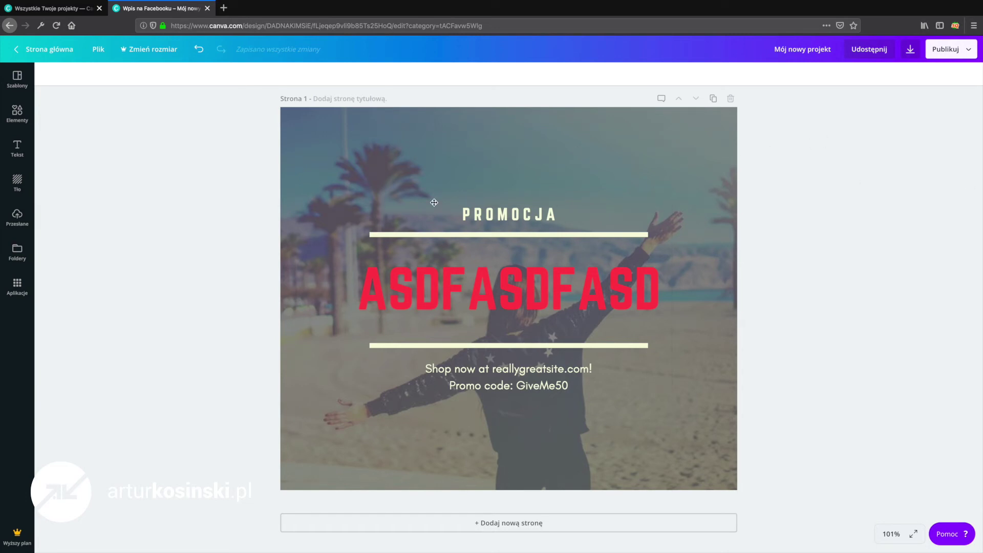
Step: Add the uploaded family photo to the page and enlarge it until it fills the background
click(17, 217)
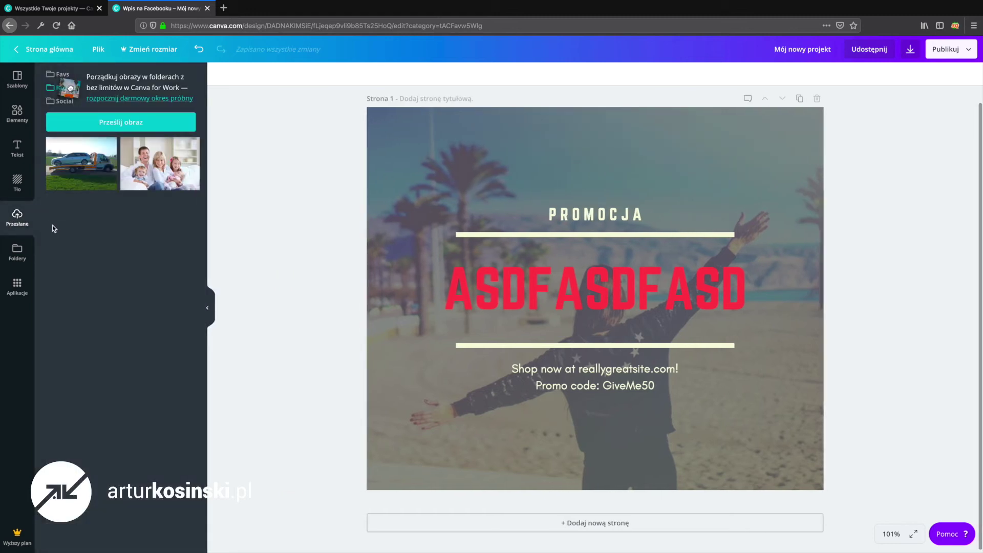
click(129, 124)
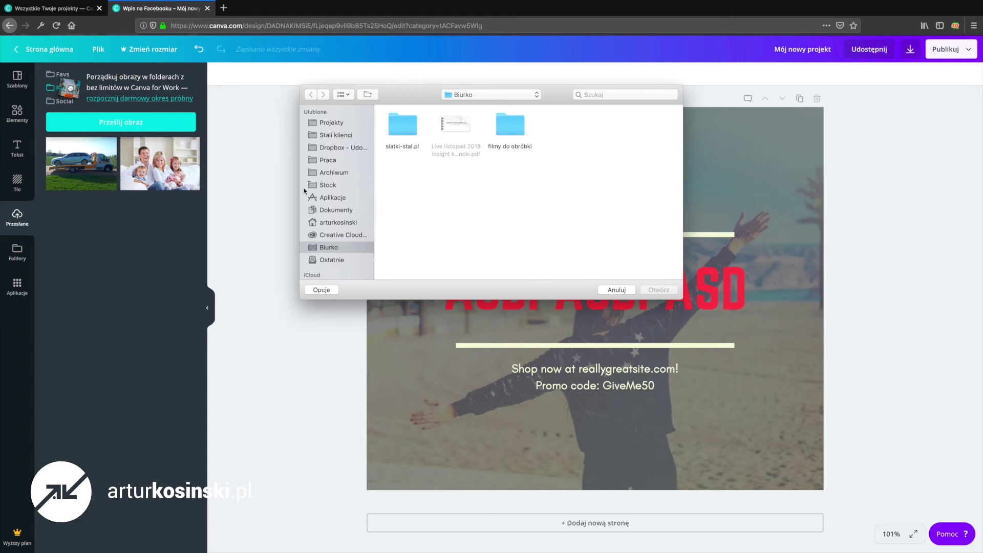
click(617, 290)
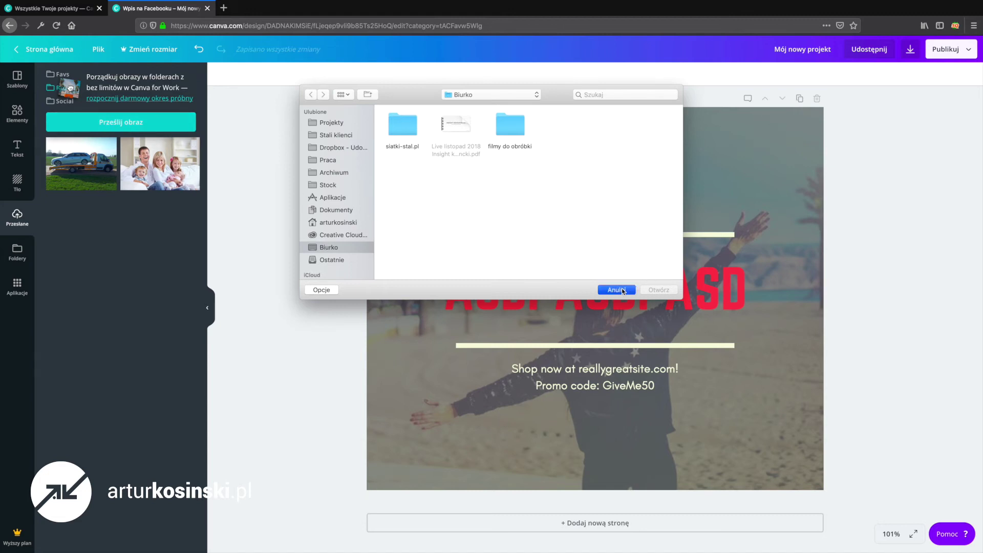
click(168, 167)
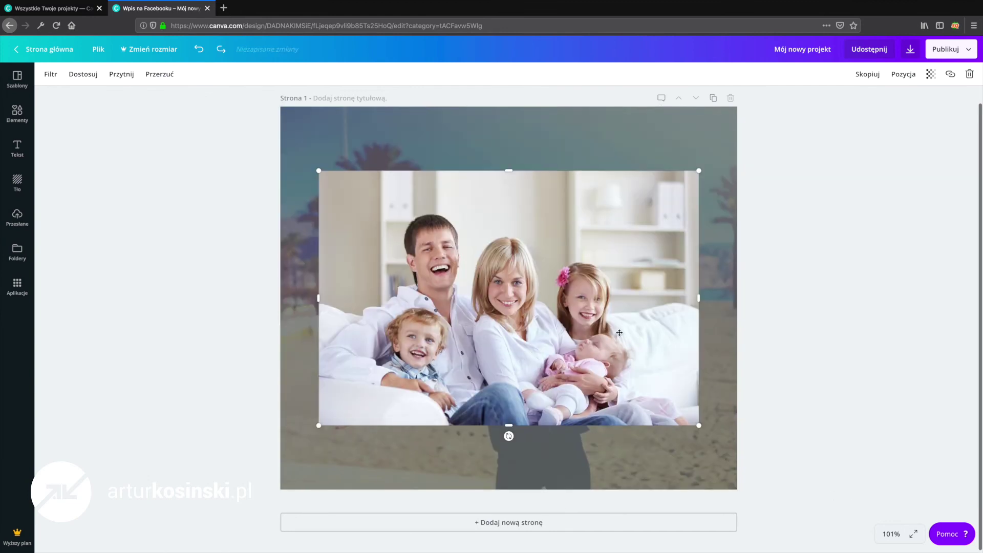
drag(367, 241, 328, 177)
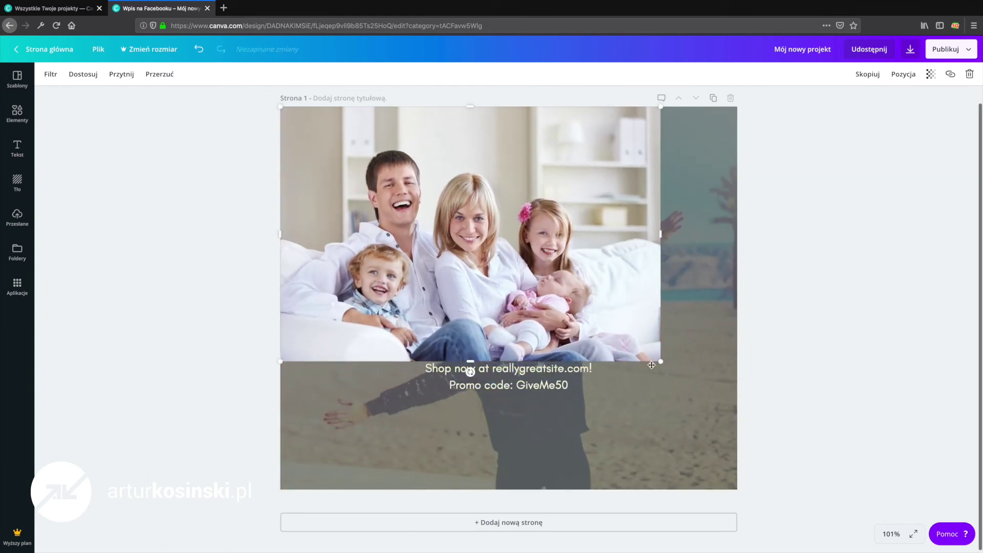
drag(660, 361, 846, 505)
click(186, 179)
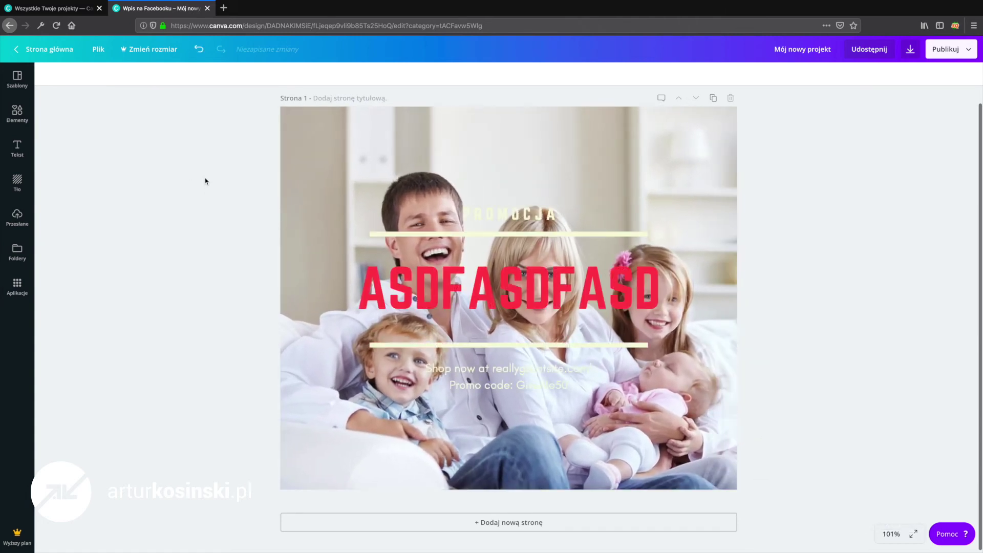
Step: Set the background photo's transparency to 63
click(360, 144)
click(949, 75)
drag(926, 99, 906, 101)
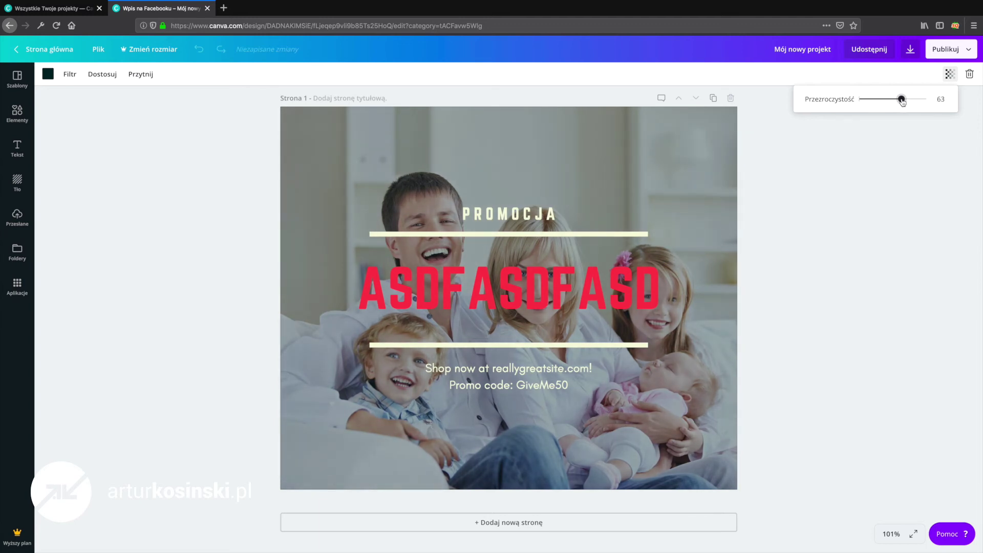
click(896, 156)
Step: Try several tint colours behind the background photo, including grey and yellow, and settle on black
click(561, 152)
click(47, 74)
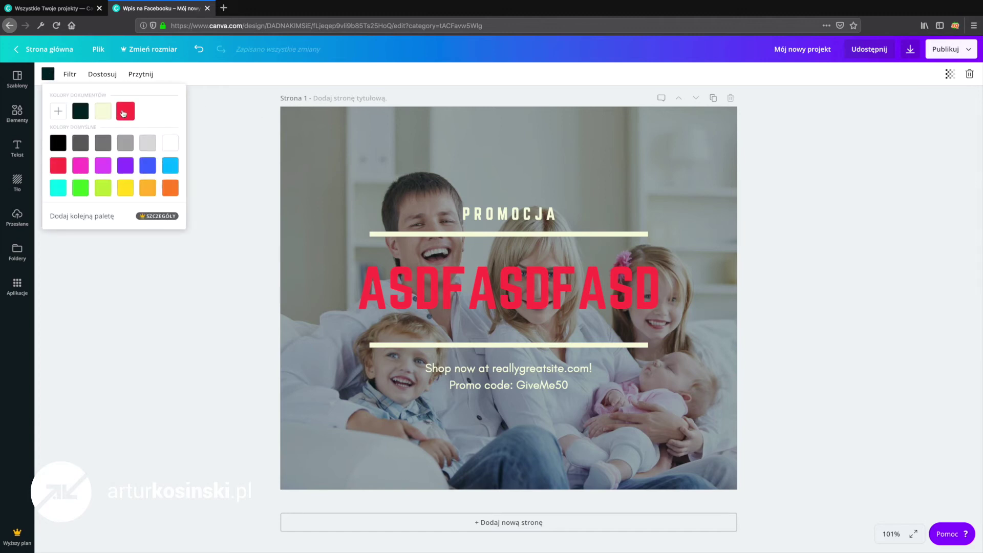
click(129, 115)
click(146, 142)
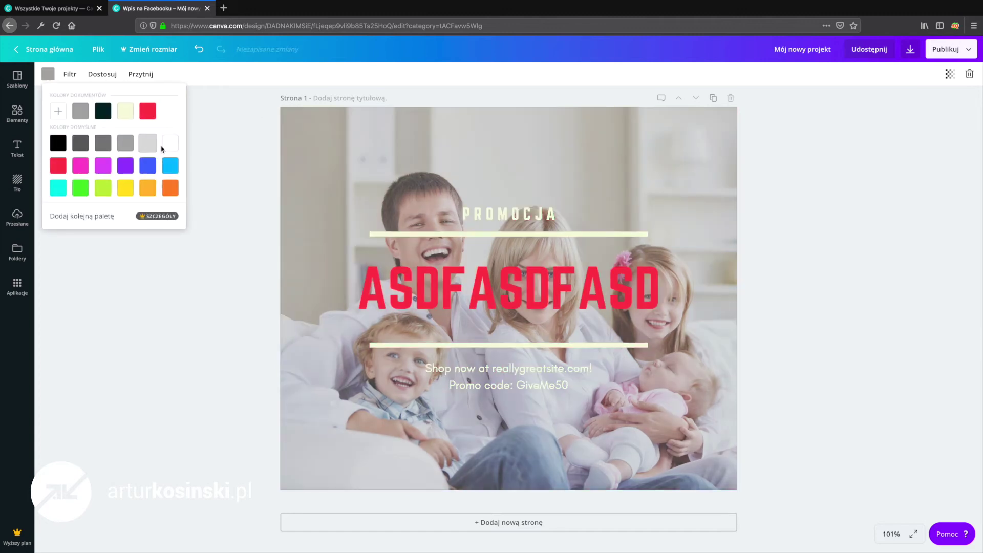
click(166, 146)
click(80, 165)
click(58, 165)
click(60, 188)
click(126, 188)
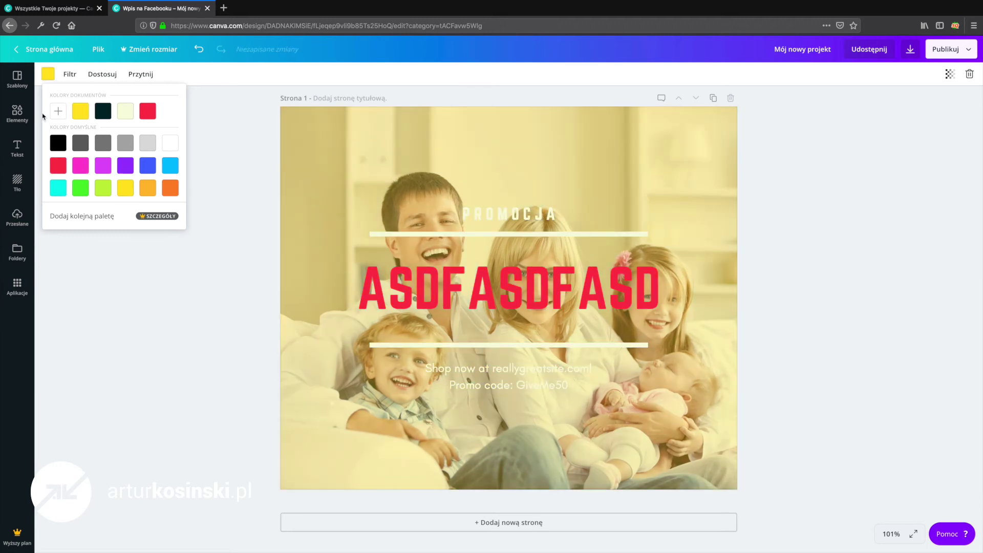
click(58, 145)
click(128, 281)
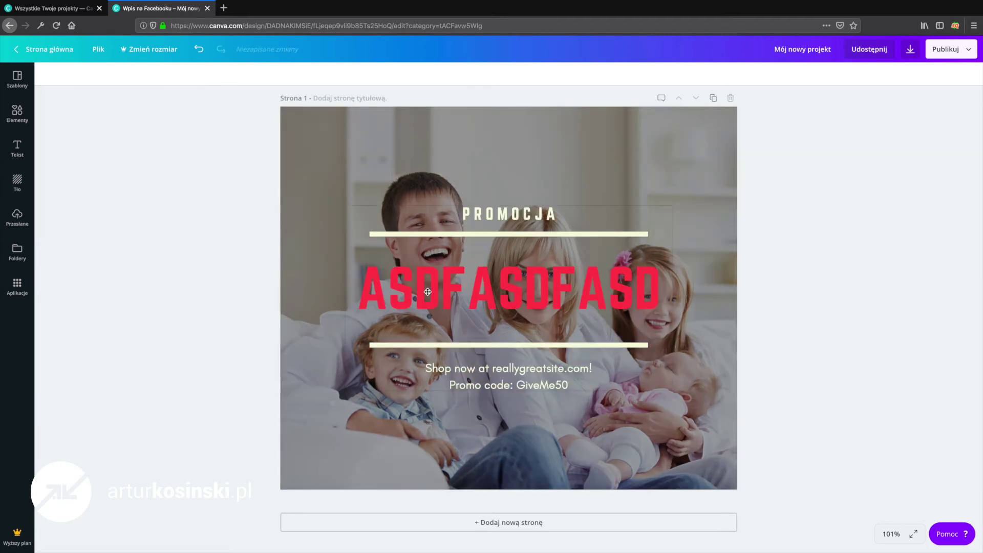
Step: Recolour the ASDFASDFASD headline white
double_click(424, 289)
click(198, 262)
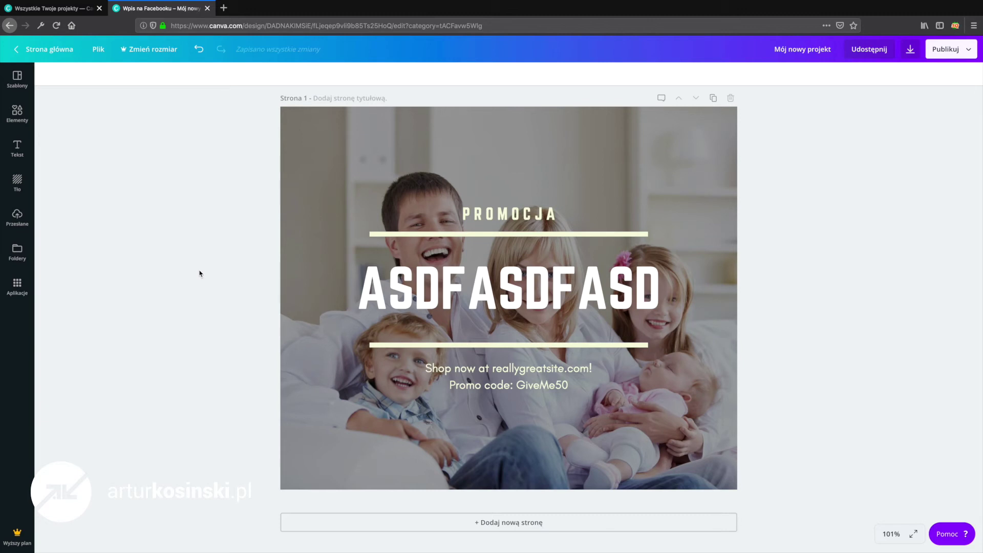
Step: Check the file options of the uploaded logo-kwadrat-szare.png and place the logo in the middle of the page
click(17, 217)
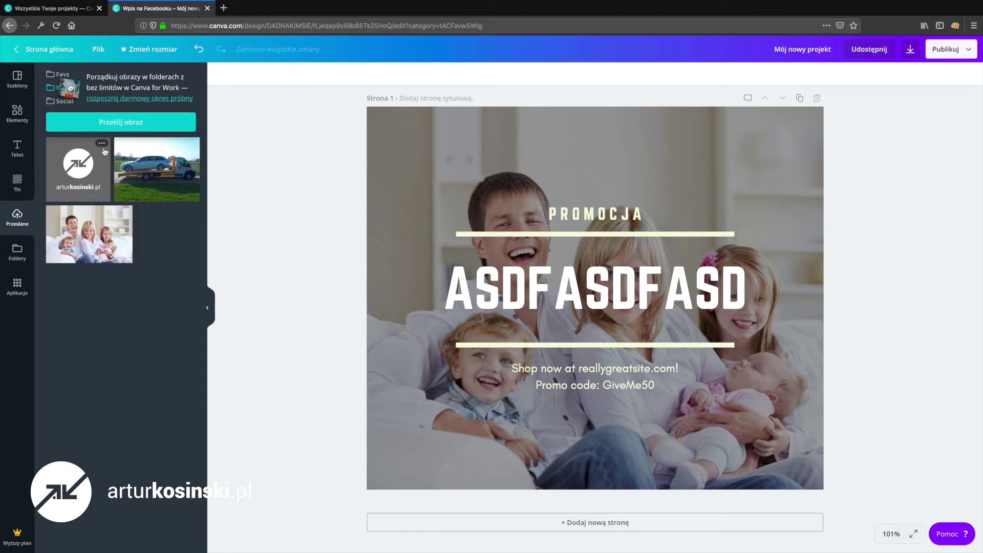
click(102, 144)
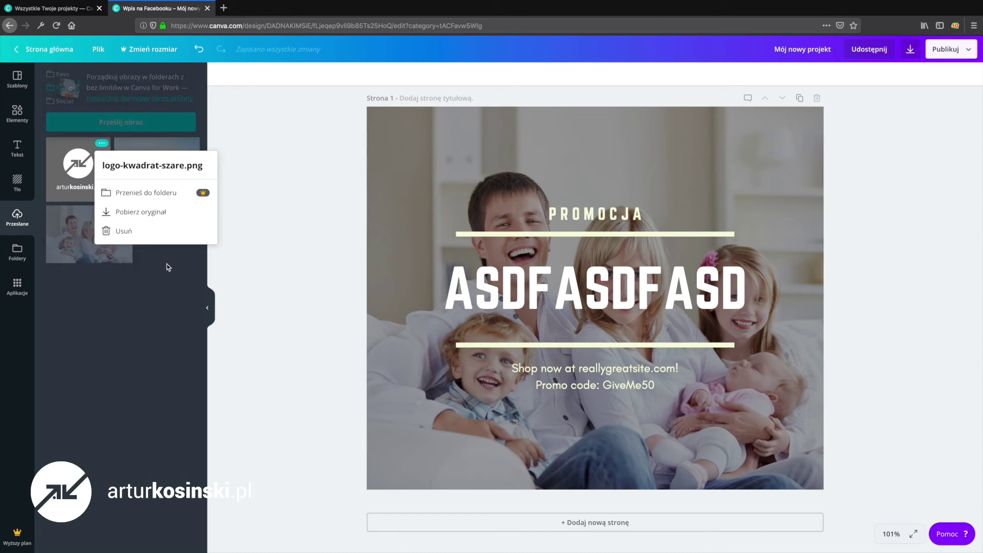
click(123, 231)
drag(215, 155, 517, 224)
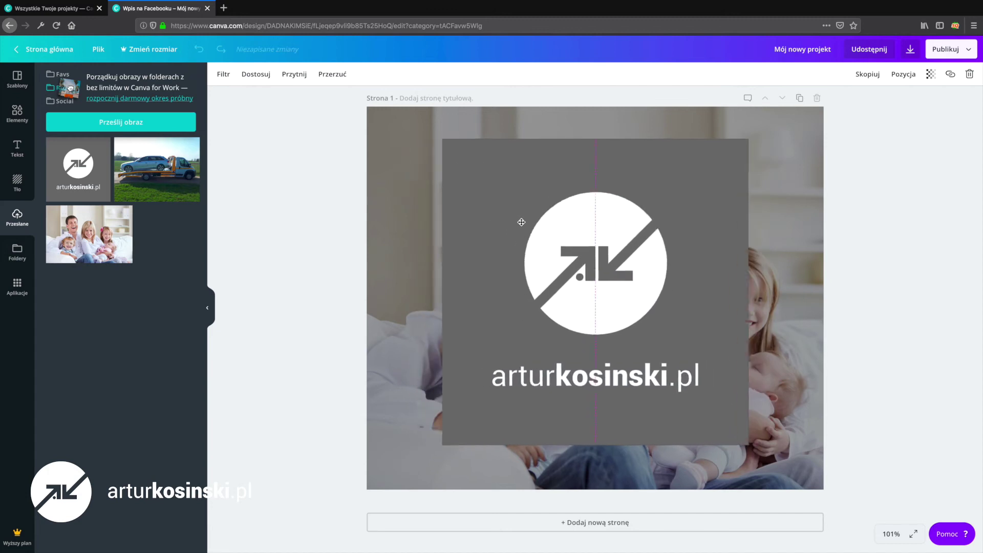
Step: Shrink the logo to a small square and centre it near the page's upper edge
drag(445, 444, 646, 205)
mouse_move(613, 157)
mouse_down()
mouse_move(549, 155)
mouse_move(604, 154)
mouse_move(439, 179)
mouse_move(606, 155)
mouse_up()
Step: Move the grouped PROMOCJA and ASDFASDFASD promo texts down to leave more space below the logo, keeping them horizontally centred
click(583, 258)
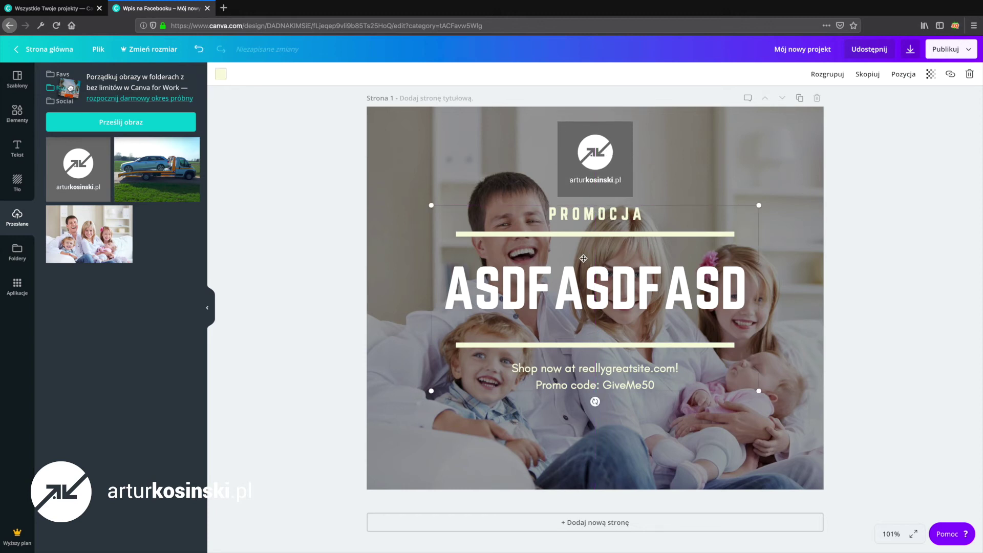
drag(595, 217, 593, 240)
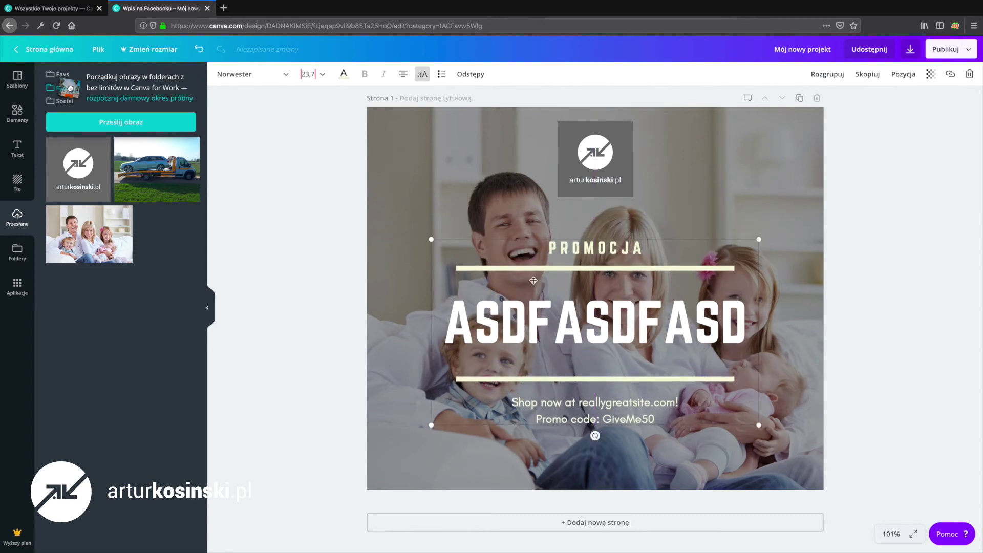
click(344, 193)
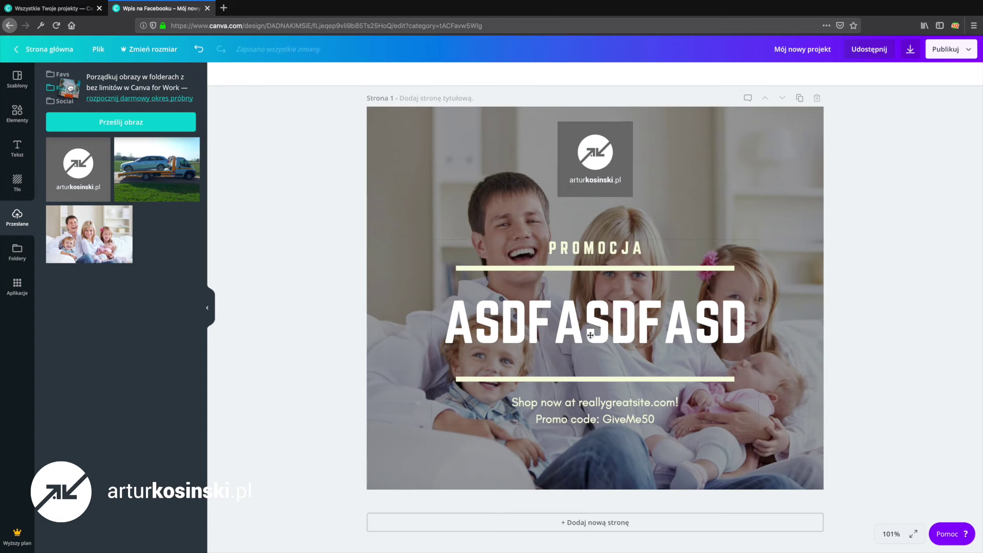
drag(582, 331, 582, 347)
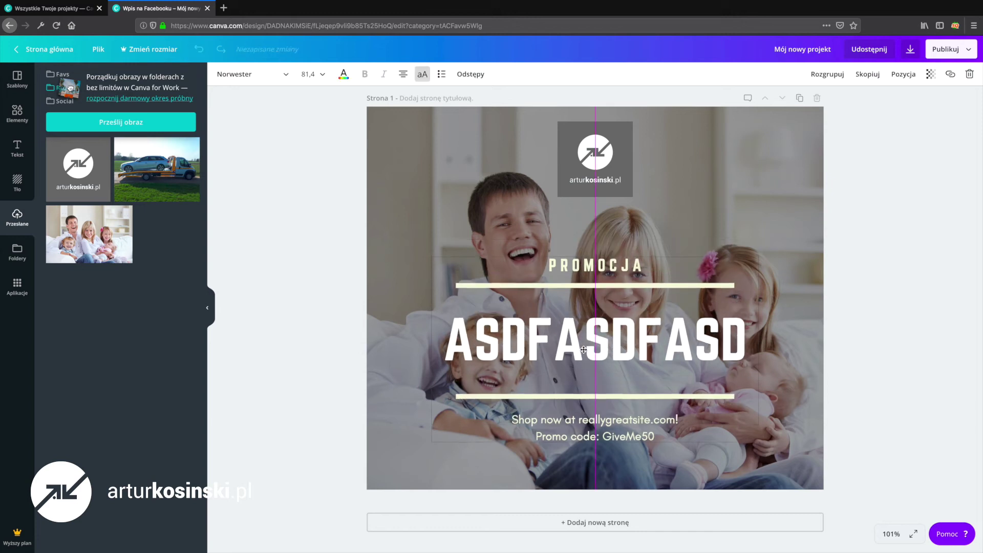
click(585, 346)
key(Up)
key(ctrl+z)
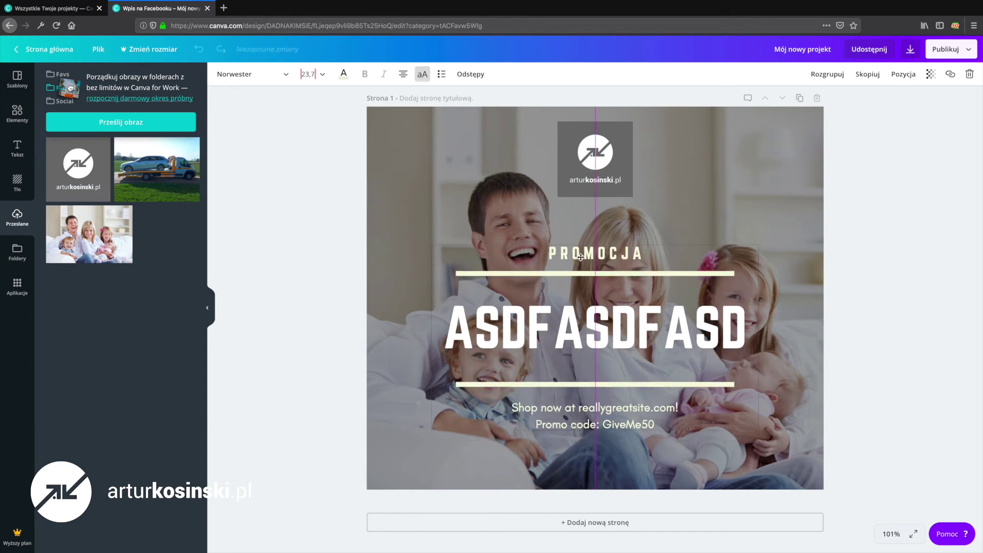
click(340, 216)
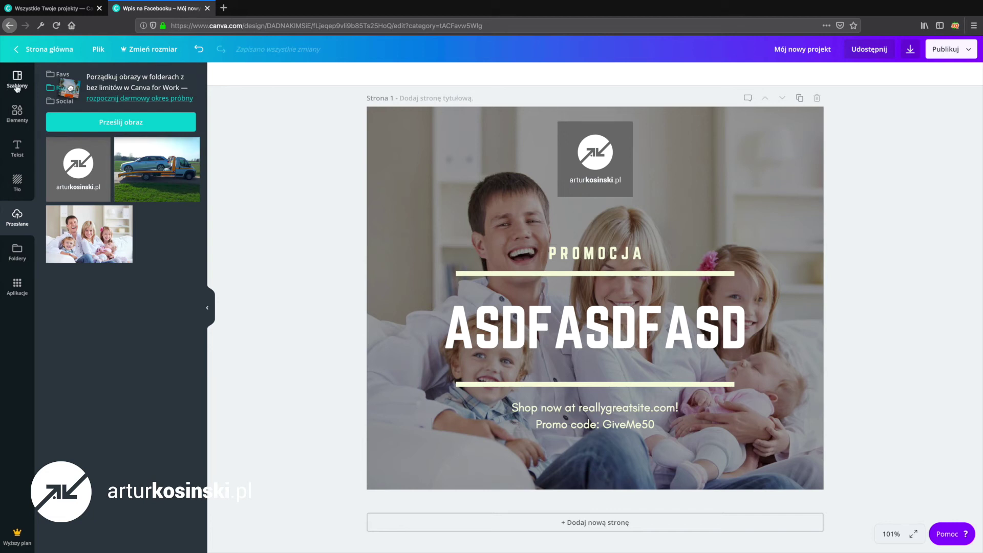
Step: Download the finished design as a PNG file
click(911, 49)
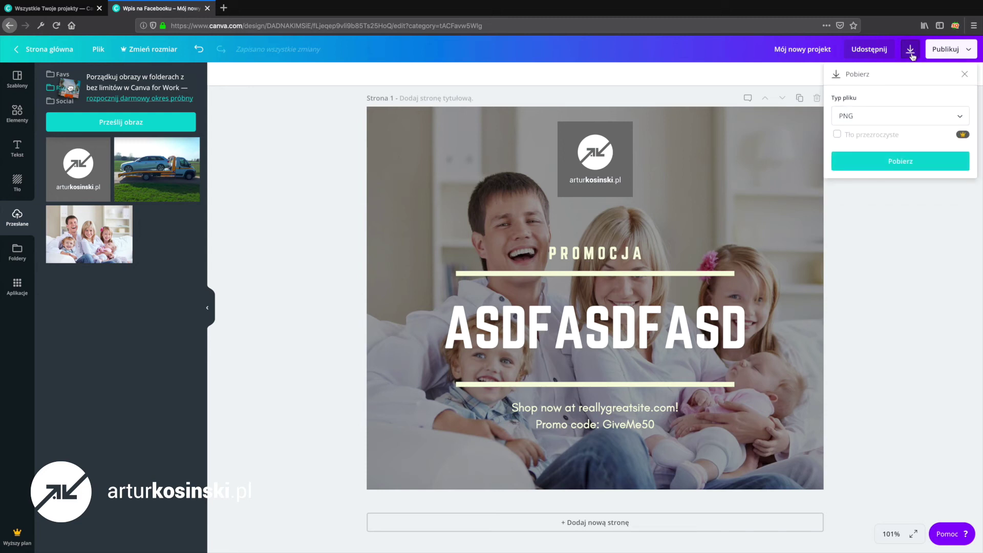
click(871, 118)
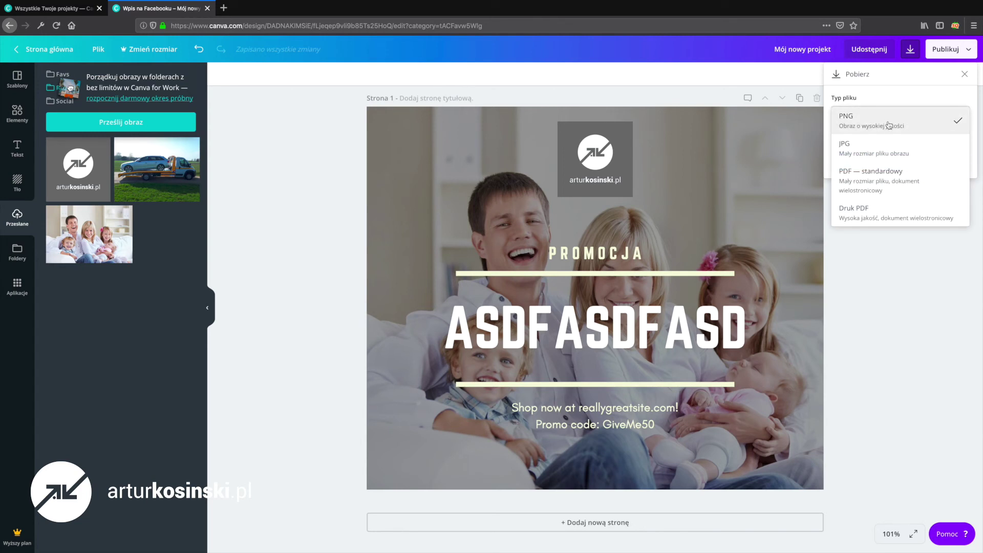
click(890, 126)
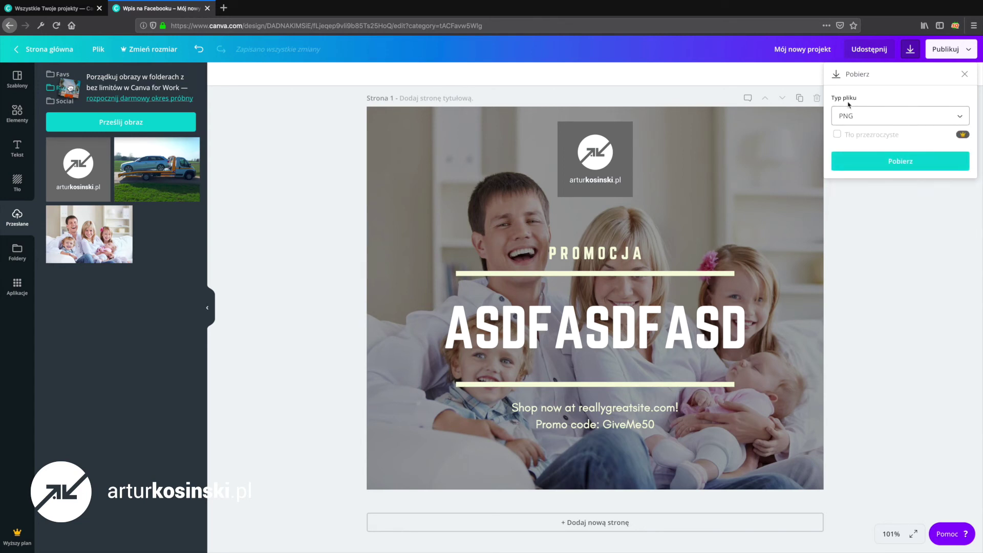
click(900, 163)
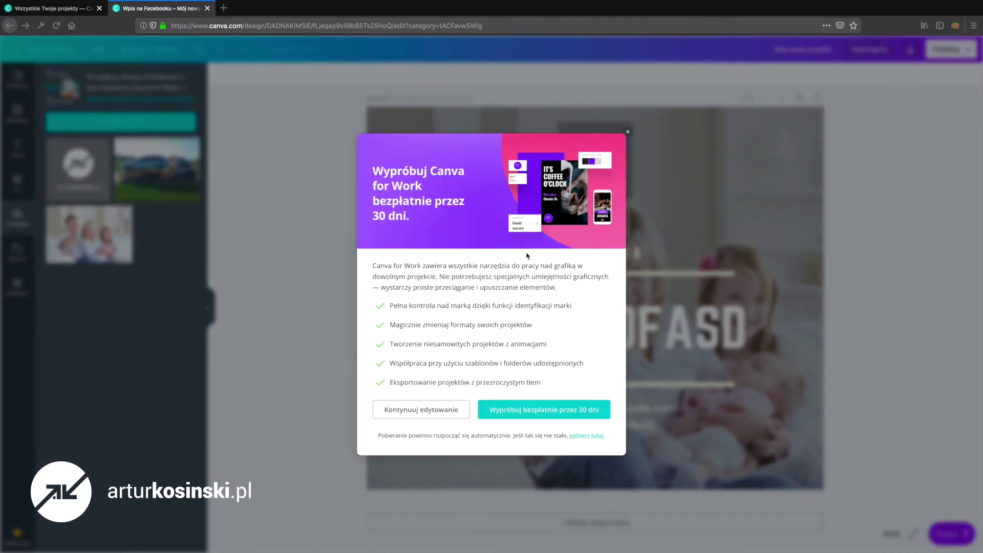
Step: Save Mój nowy projekt.png to disk and dismiss the Canva for Work trial offer to continue editing
drag(430, 197, 655, 158)
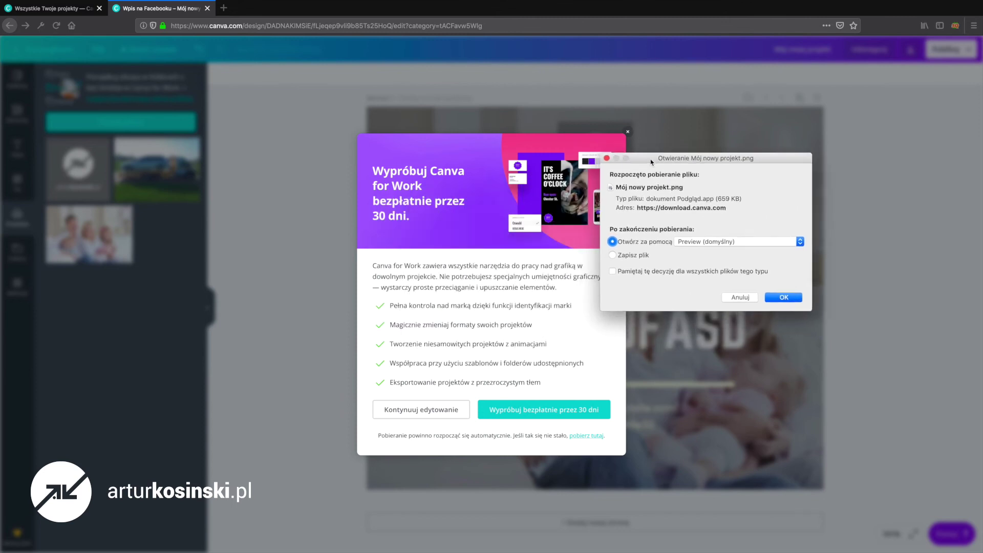
click(622, 252)
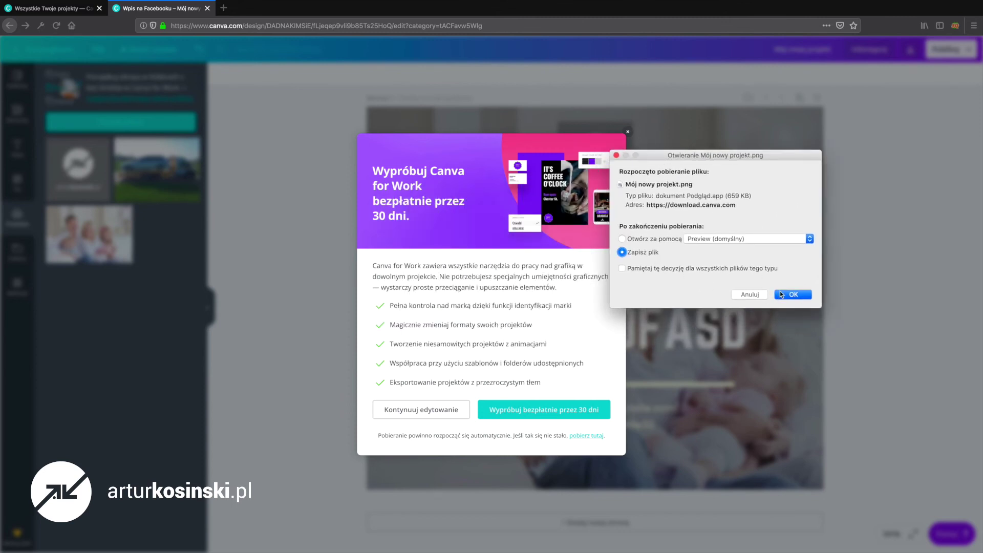
click(780, 292)
click(675, 297)
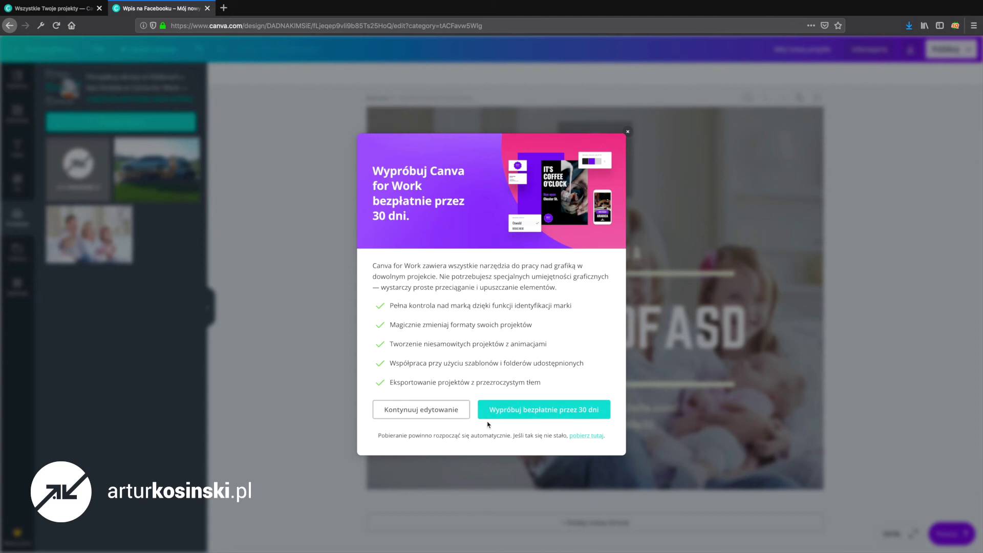
click(448, 409)
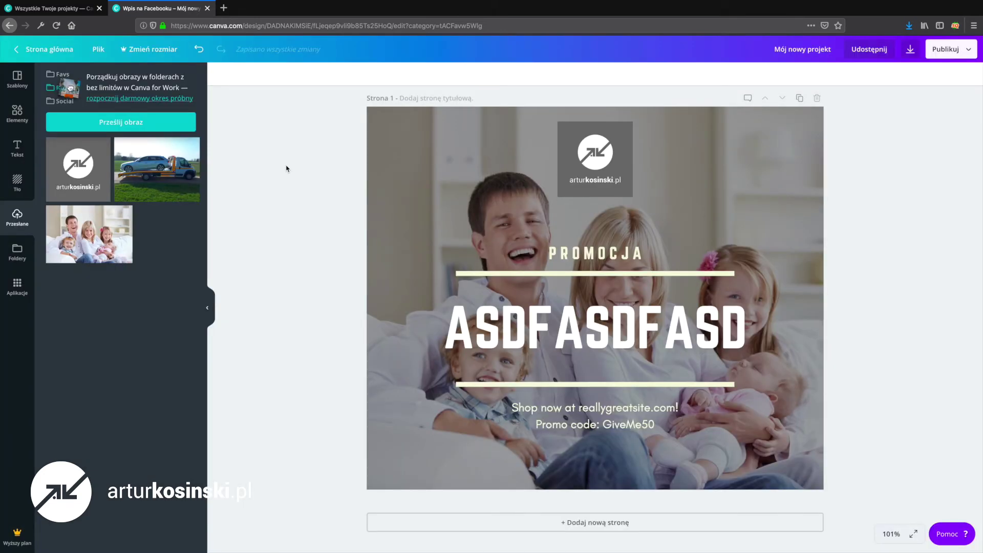
Step: Glance at the Facebook post templates, return to the home page and start a new blank Facebook post
click(17, 80)
scroll(111, 141, up, 3)
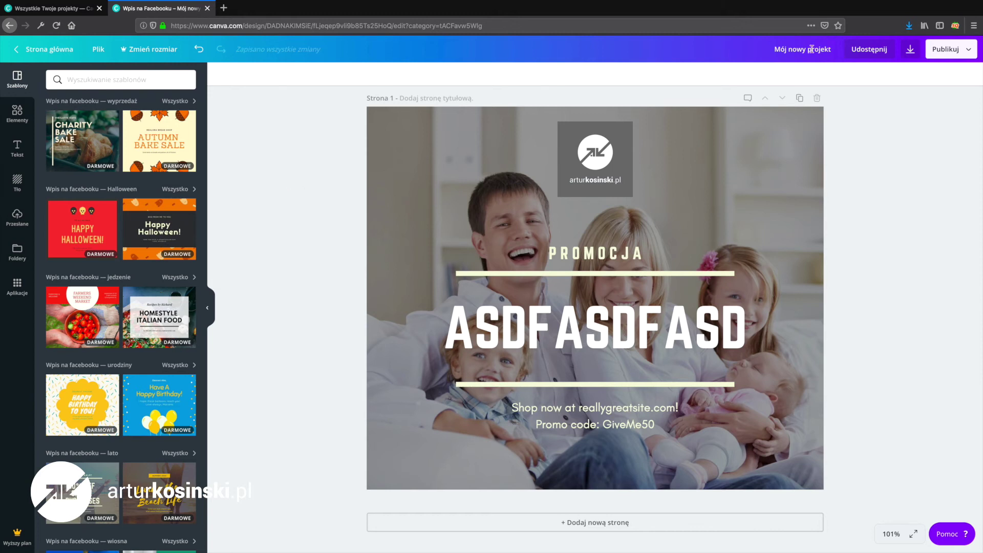
click(37, 50)
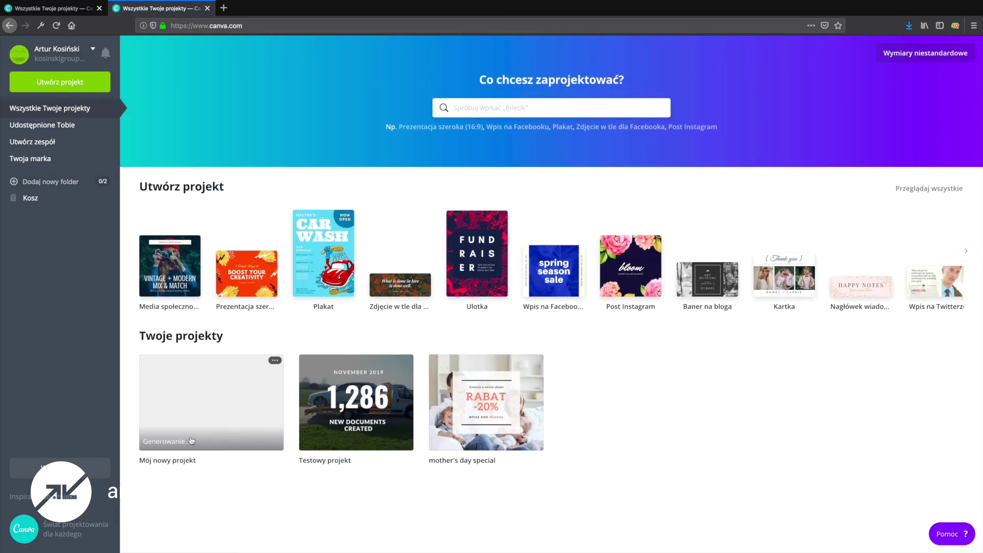
click(541, 263)
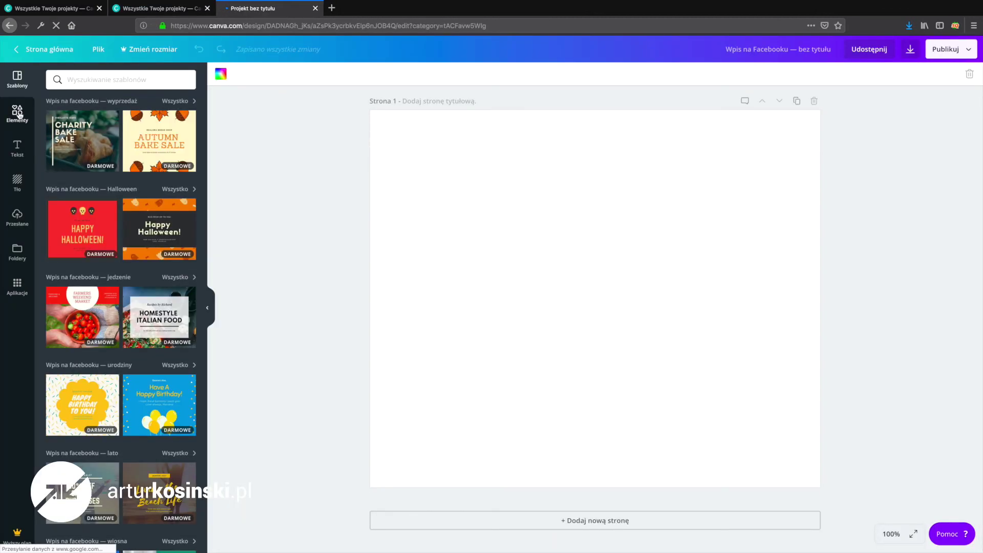
Step: Try the reddish wooden plank background, browse the other backgrounds and apply the pale beach photo with the green lifeguard tower
click(17, 183)
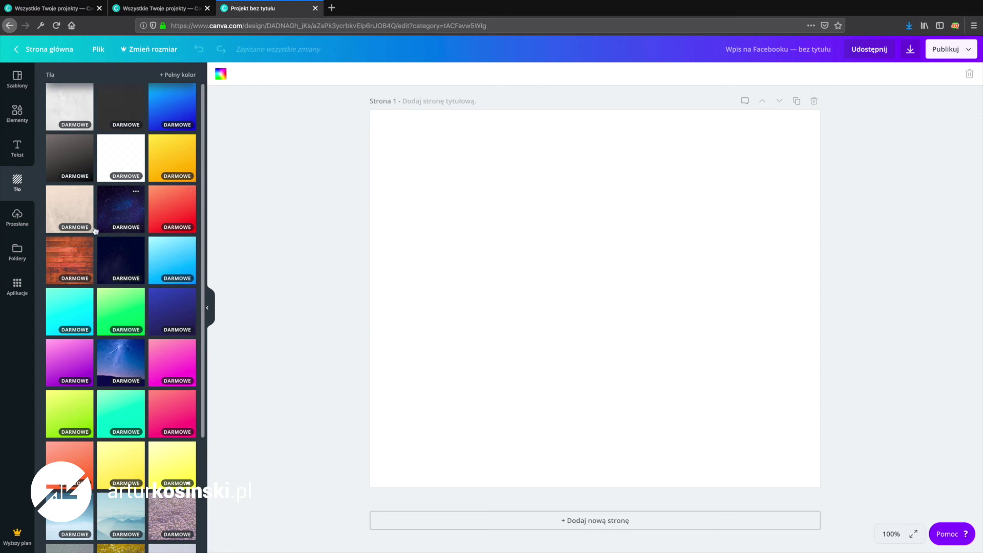
click(71, 262)
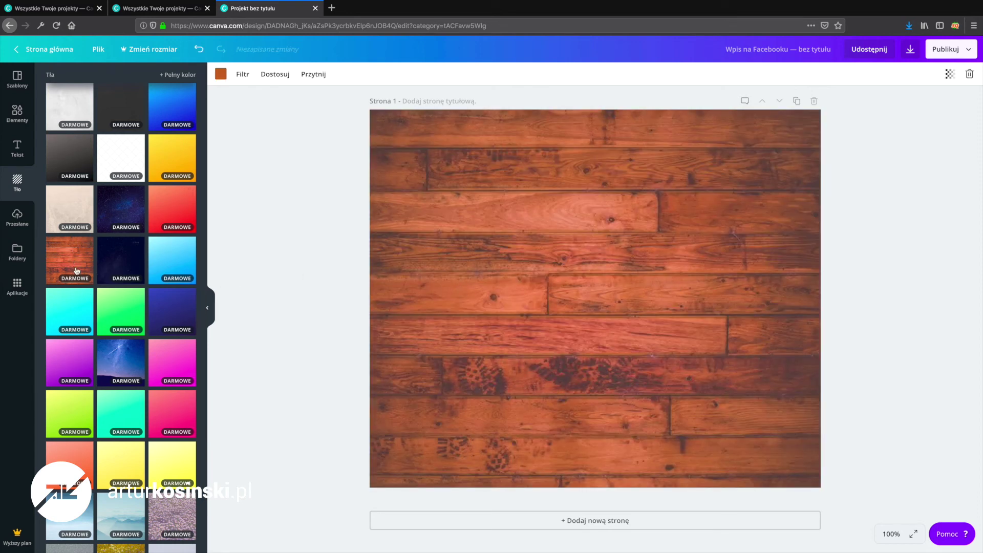
scroll(79, 263, down, 2)
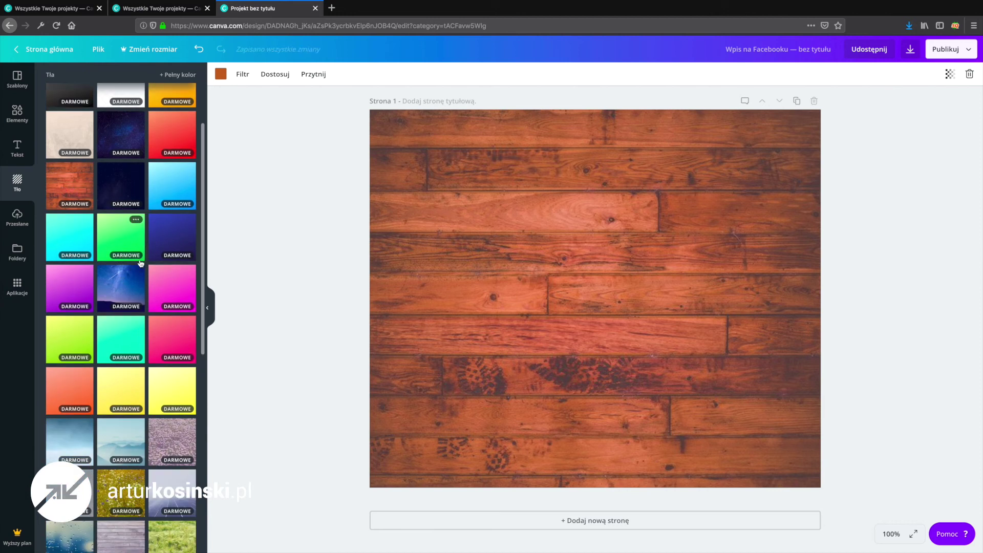
scroll(131, 343, down, 20)
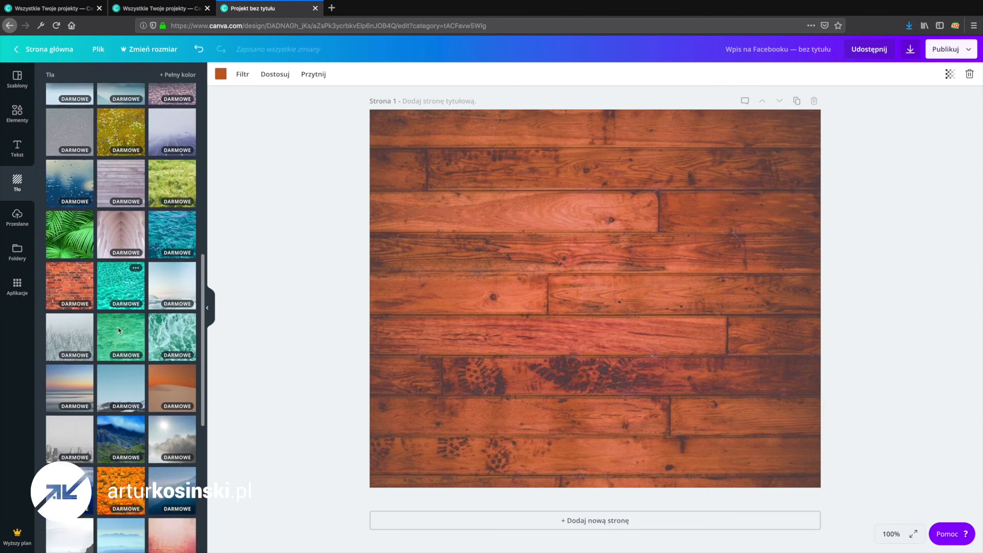
scroll(123, 328, down, 10)
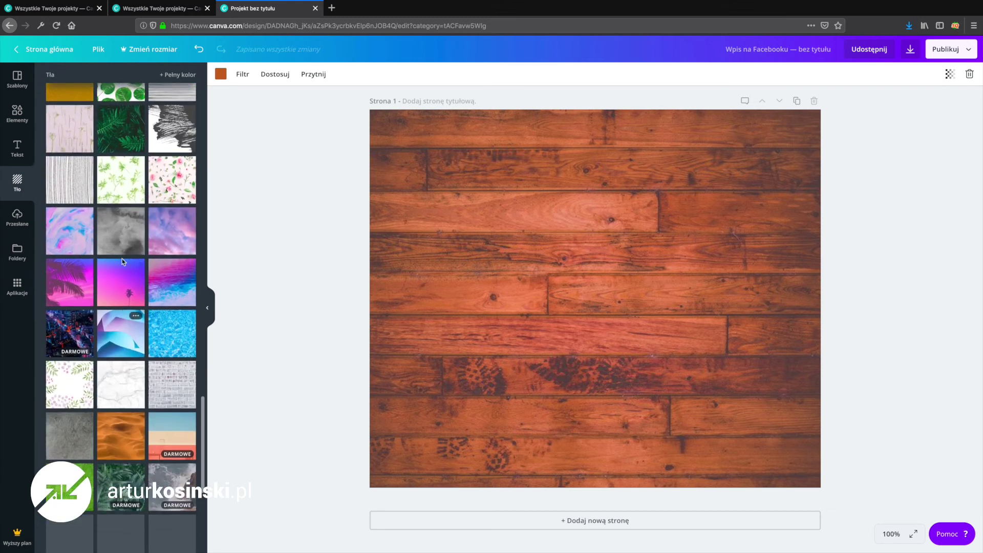
scroll(110, 349, down, 4)
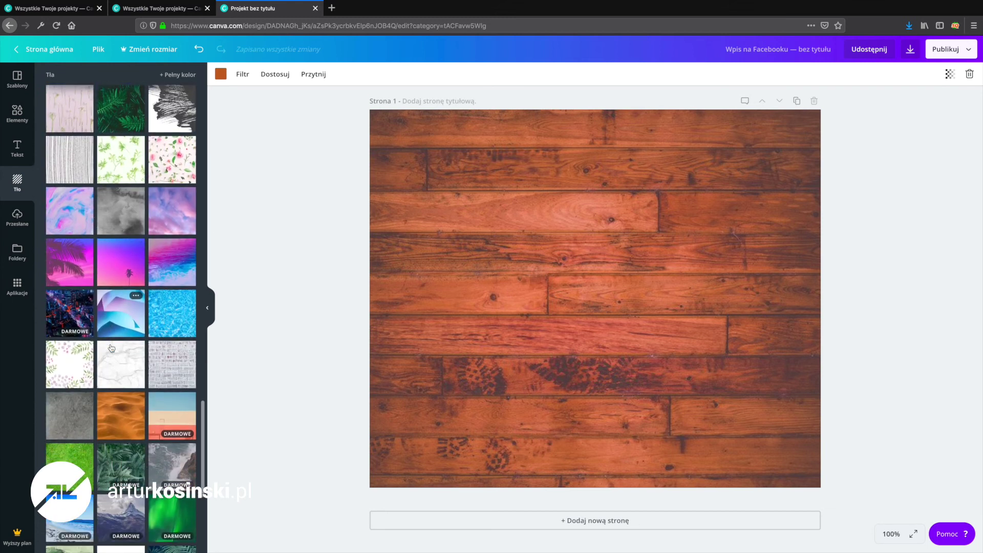
scroll(112, 348, down, 2)
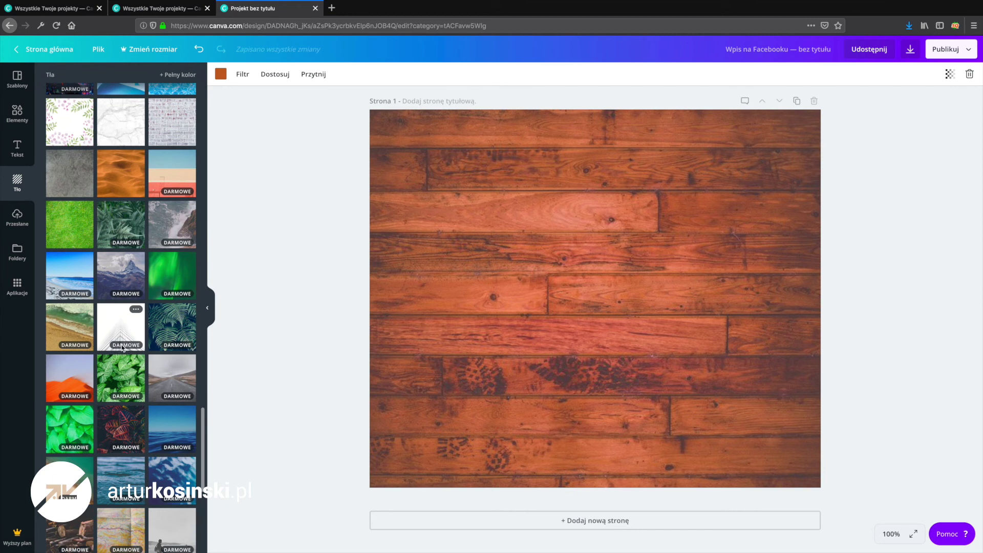
scroll(122, 348, down, 4)
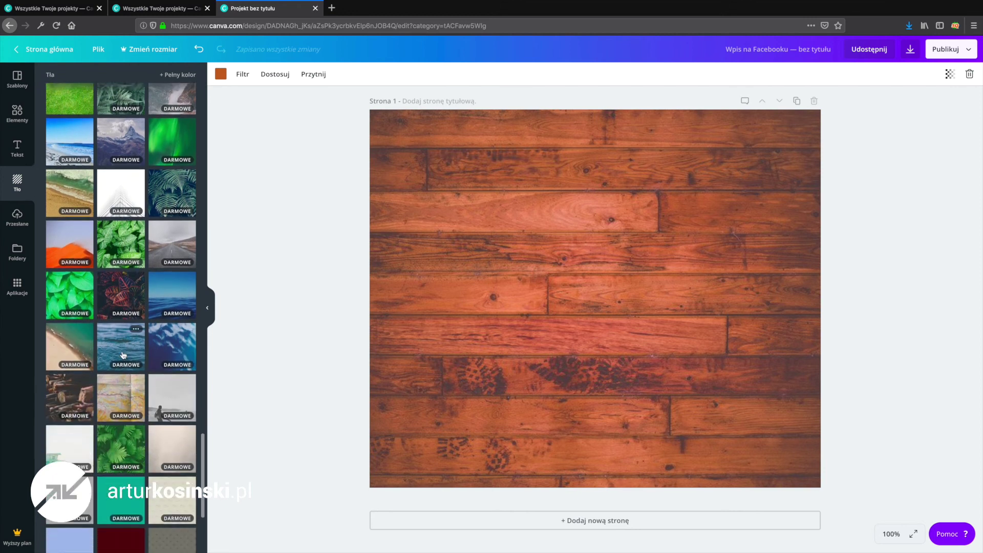
scroll(122, 351, down, 2)
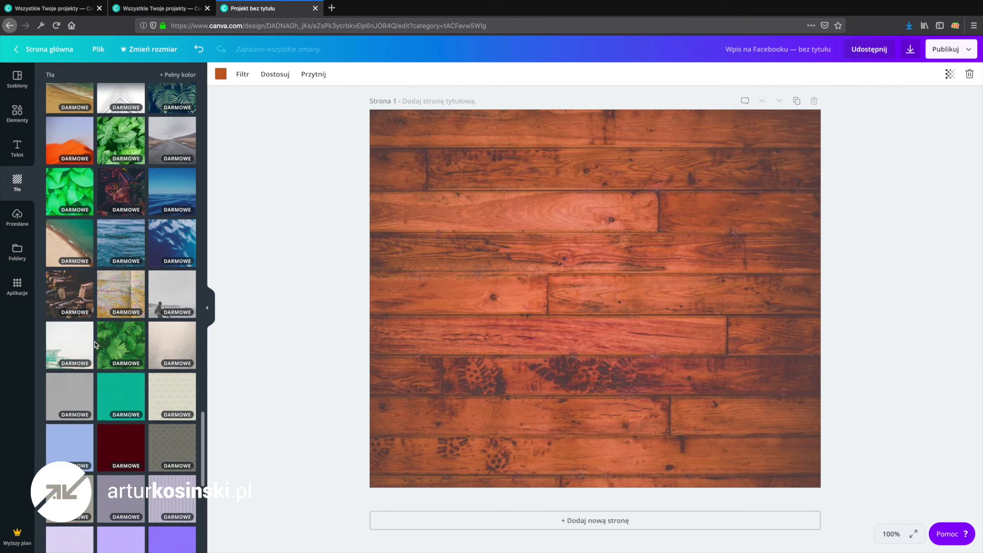
click(66, 344)
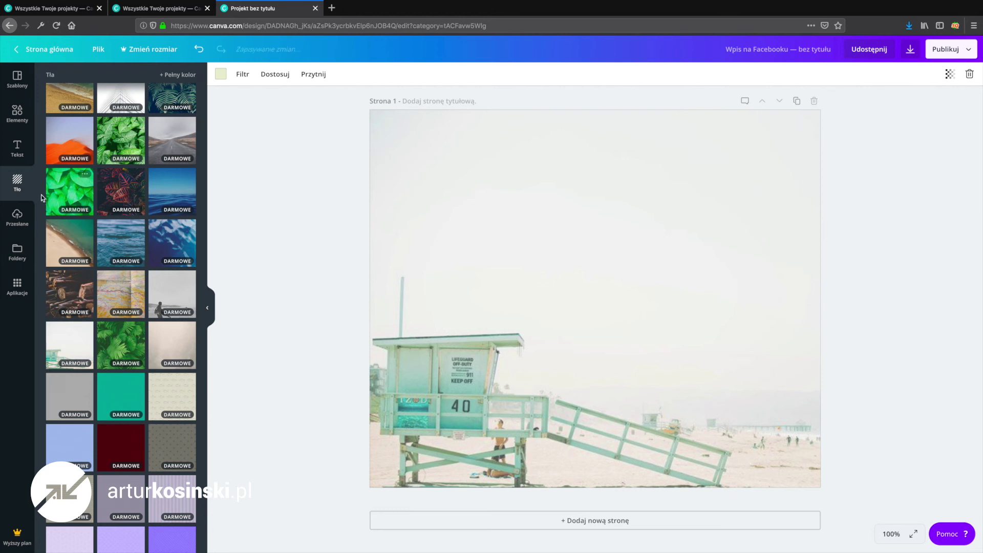
Step: Browse the ready-made text combinations and place the "Architecture is a visual art" quote layout on the page
click(15, 147)
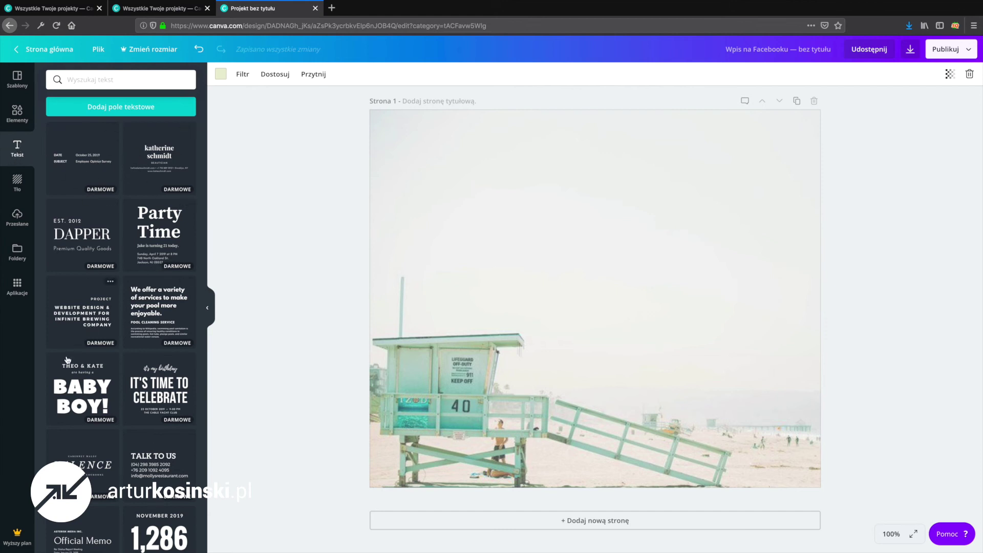
scroll(77, 367, down, 3)
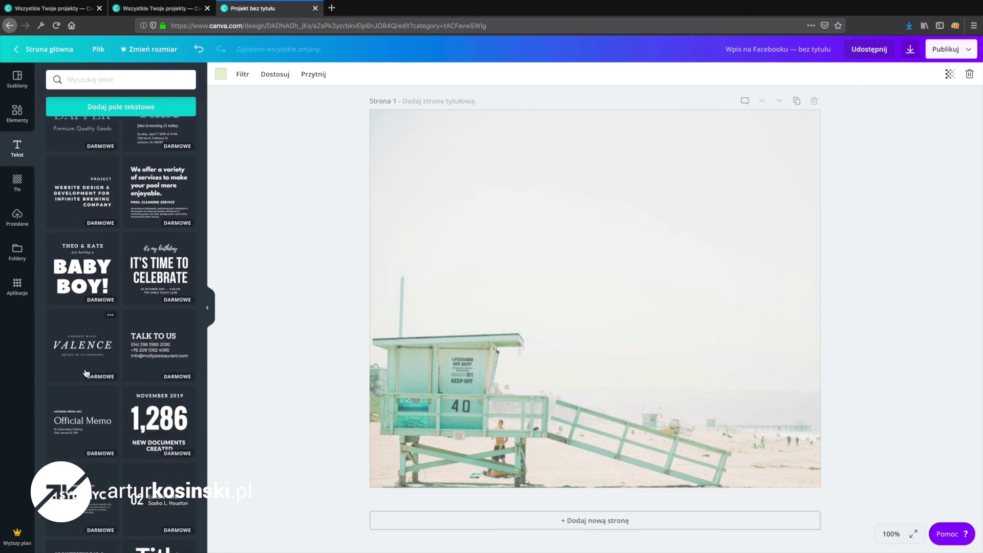
scroll(86, 372, down, 4)
scroll(132, 401, down, 2)
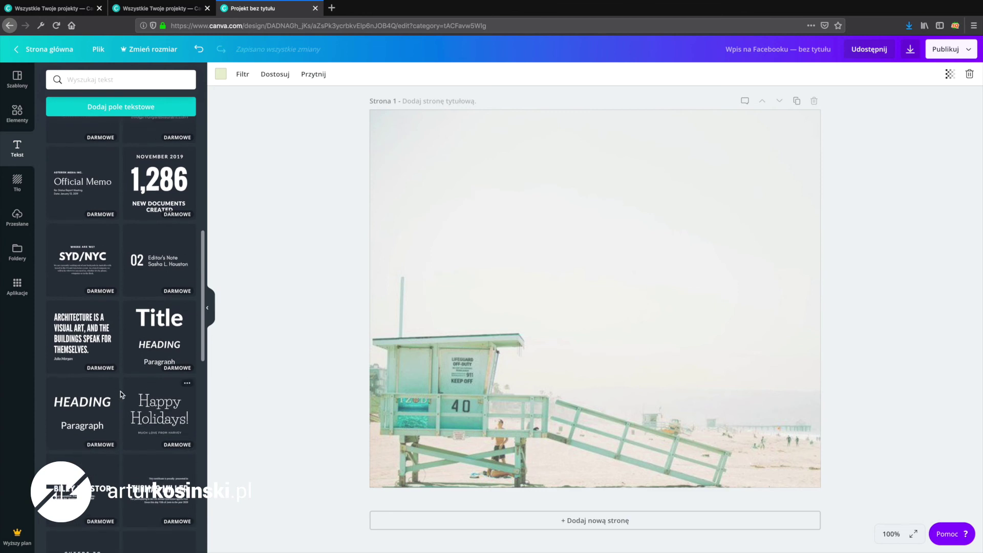
scroll(108, 322, down, 12)
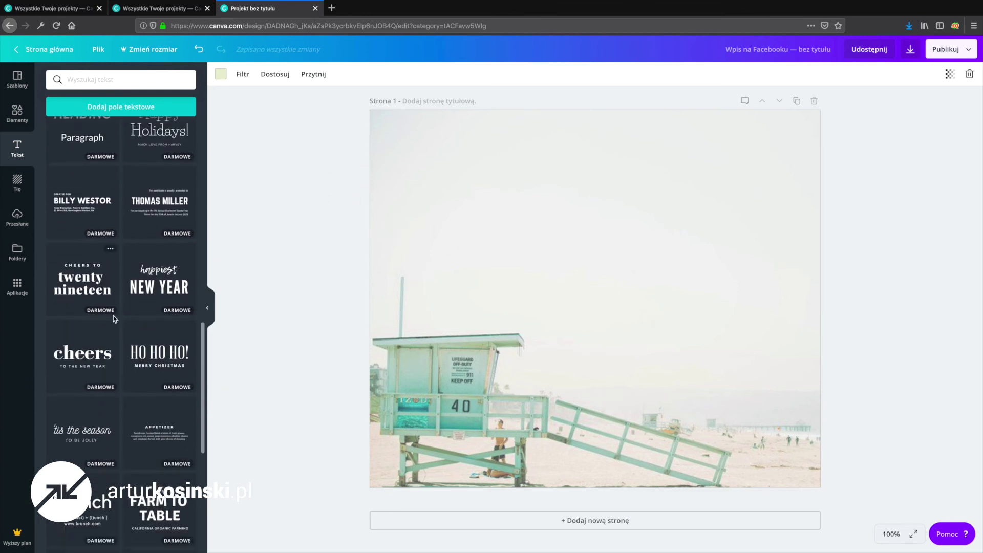
scroll(108, 318, down, 9)
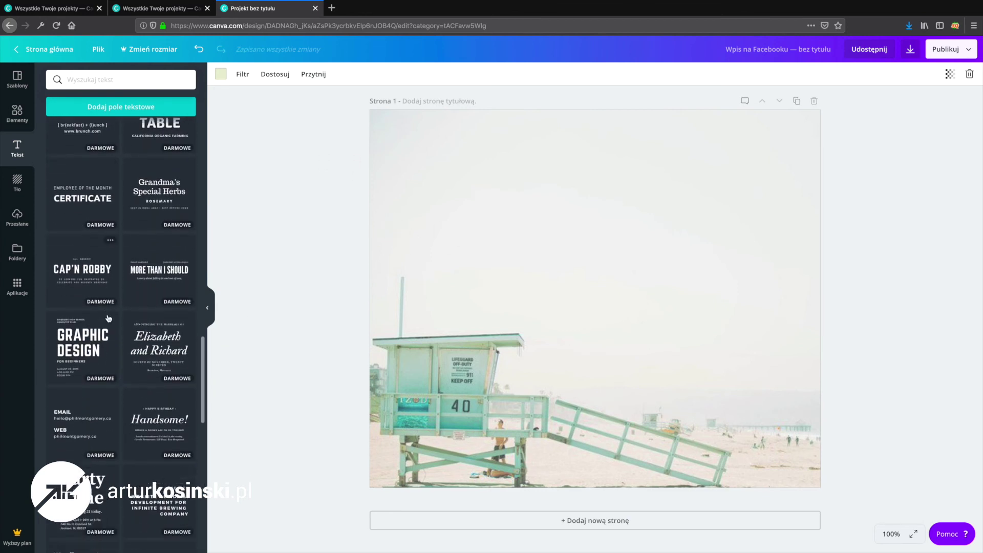
scroll(98, 338, down, 8)
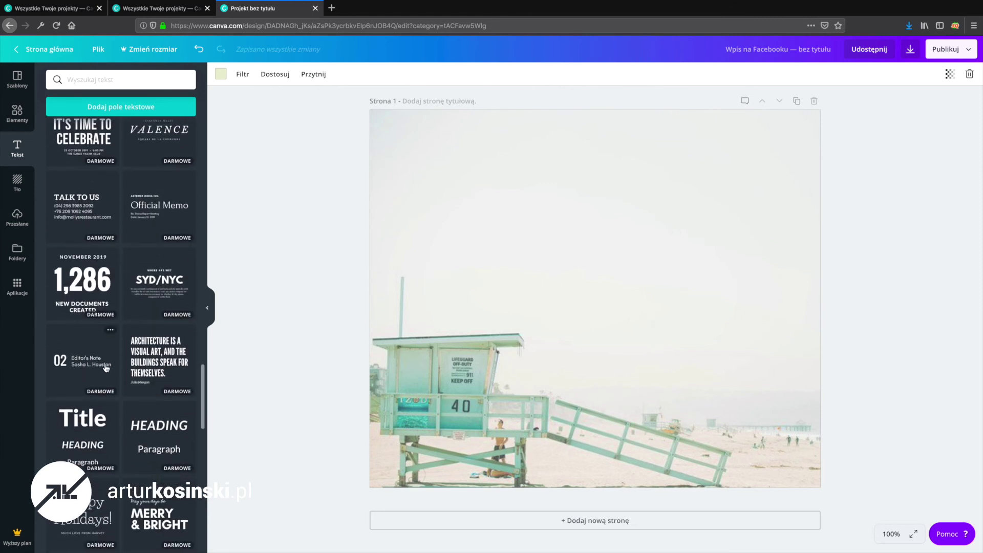
scroll(106, 368, down, 1)
drag(149, 302, 562, 202)
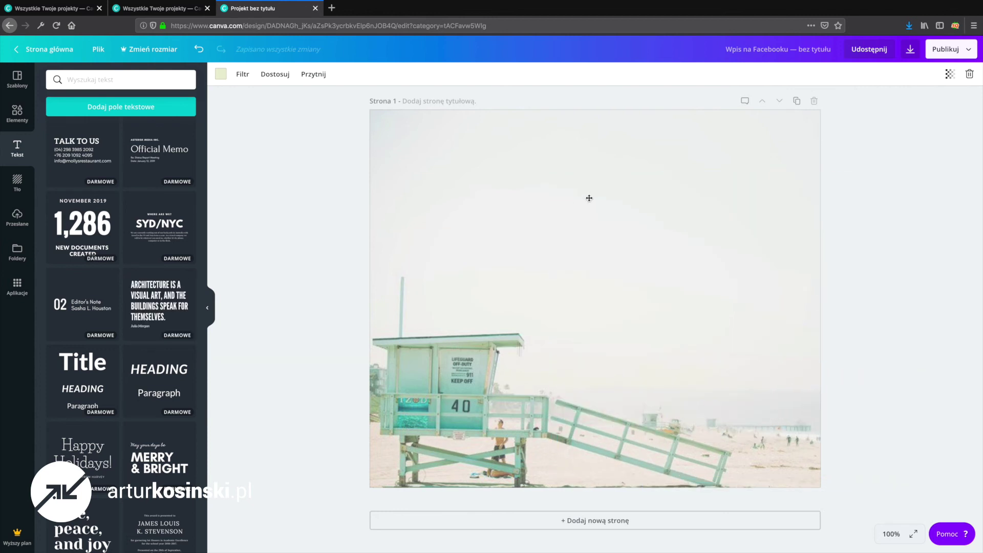
Step: Scale the quote text group down to a headline size of about 53.7 and position it above the beach in the page's upper-right area
double_click(627, 258)
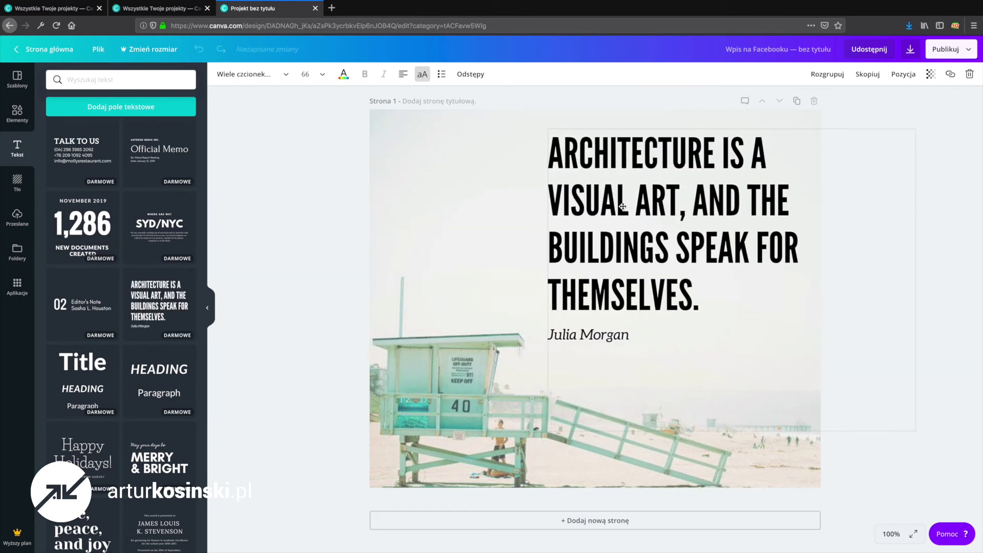
drag(911, 432, 843, 376)
drag(643, 226, 669, 229)
click(502, 199)
drag(585, 141, 611, 150)
double_click(606, 153)
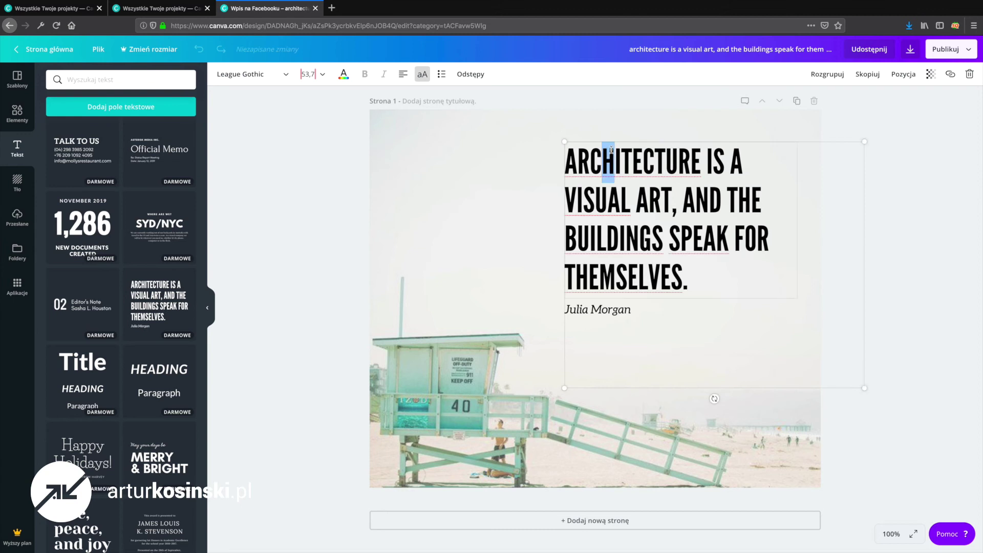
click(450, 141)
drag(677, 276, 686, 282)
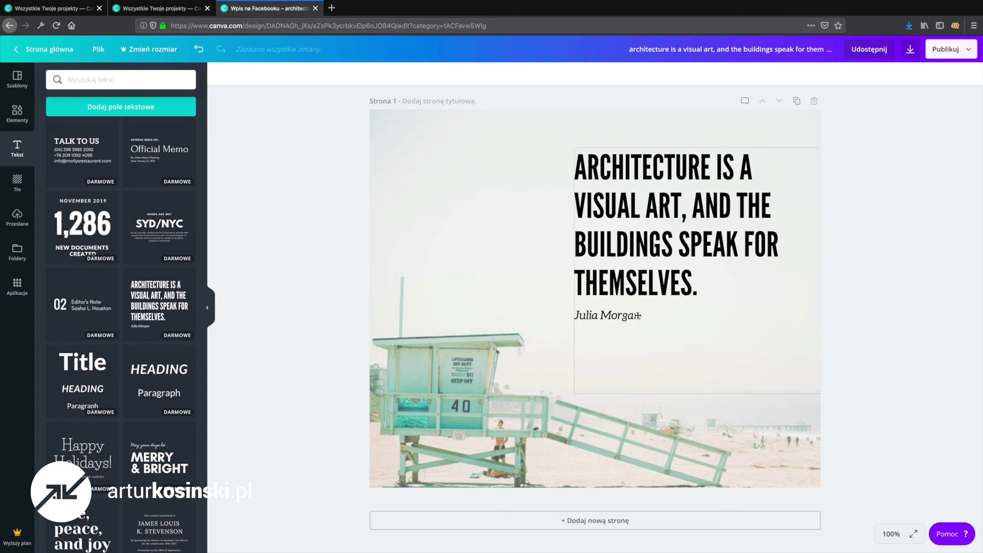
Step: Open the quote's author line and its main text for editing
double_click(605, 315)
click(329, 273)
click(616, 210)
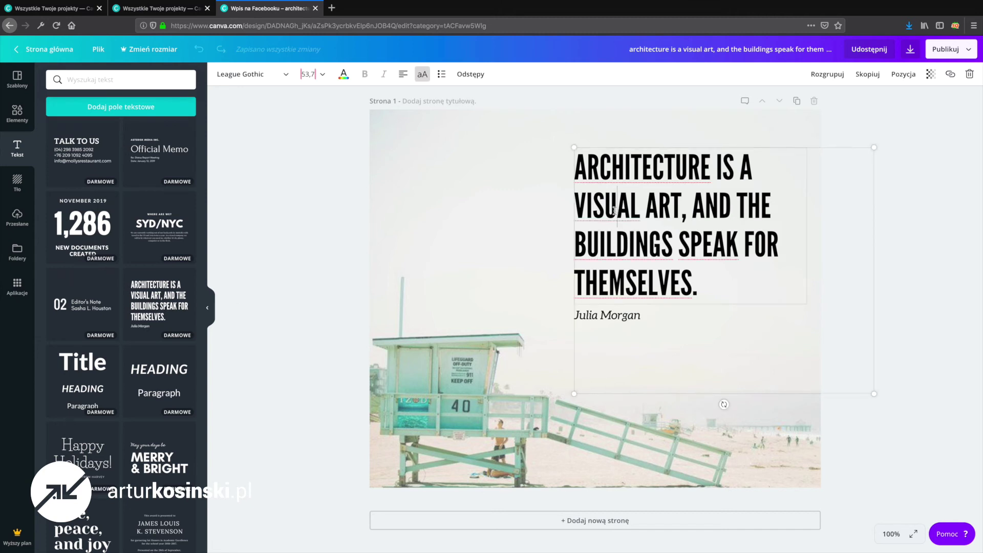